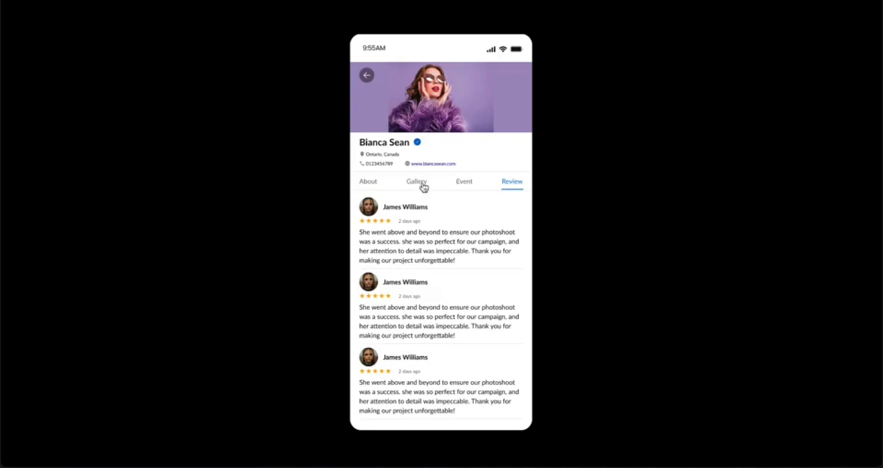
Preview the finished profile prototype by switching through its Gallery, About, Event and Review tabs
left_click(422, 185)
left_click(368, 186)
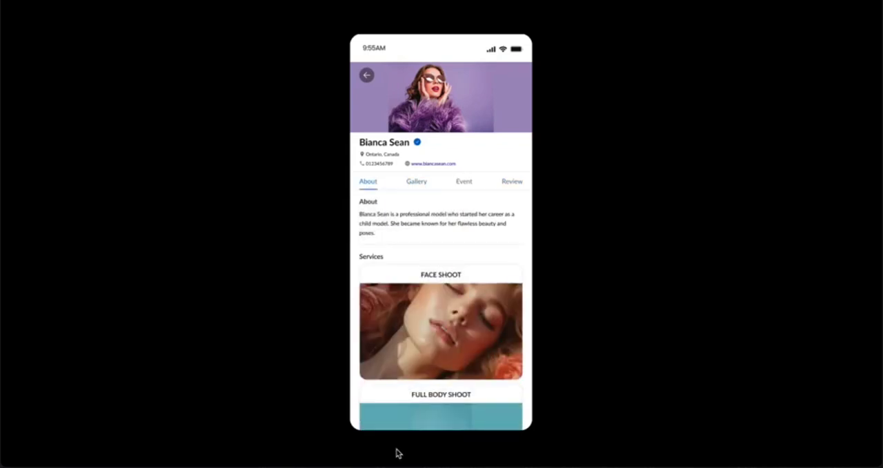
left_click(416, 182)
left_click(467, 184)
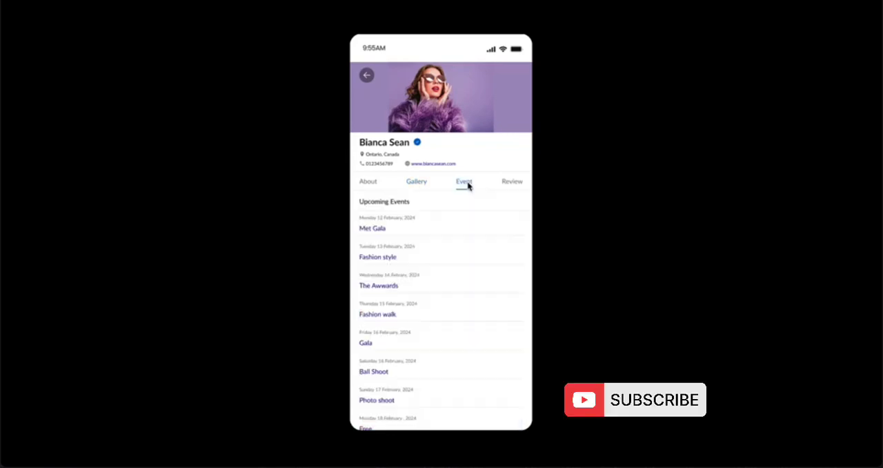
left_click(516, 185)
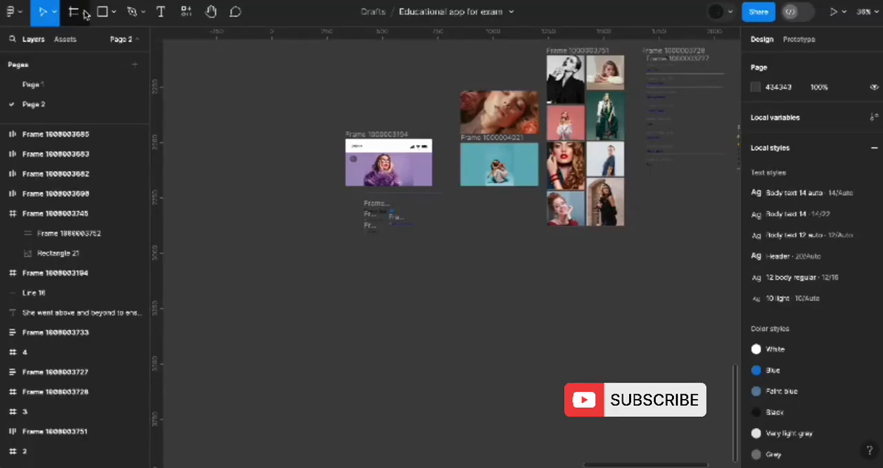
Create an iPhone 13 & 14 frame and place it on the empty canvas below the header image assets
left_click(83, 12)
left_click(81, 43)
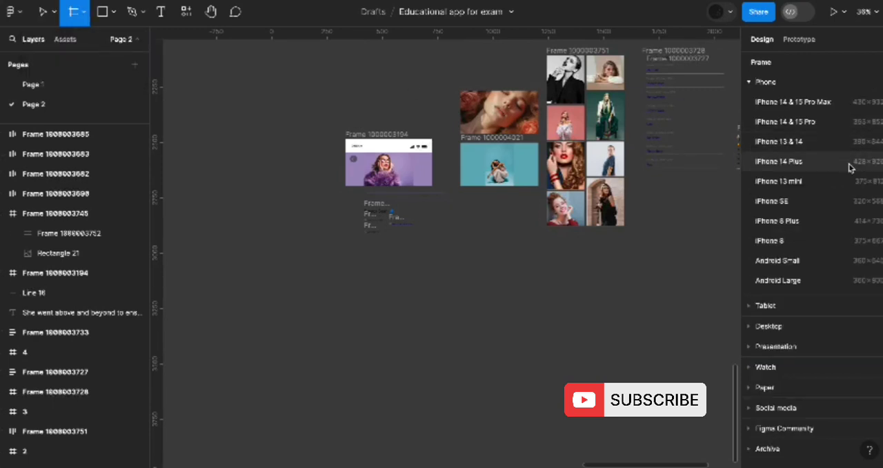
left_click(780, 141)
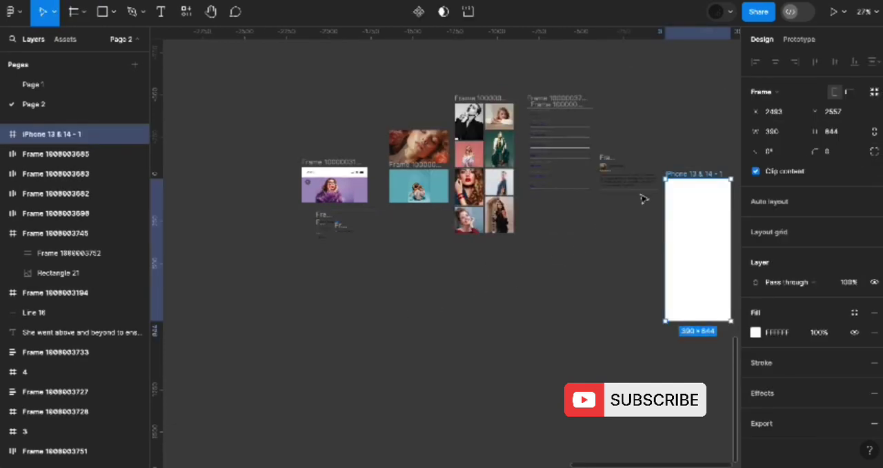
left_click_drag(700, 176, 349, 269)
Set the phone frame's corner radius to 24
left_click(837, 153)
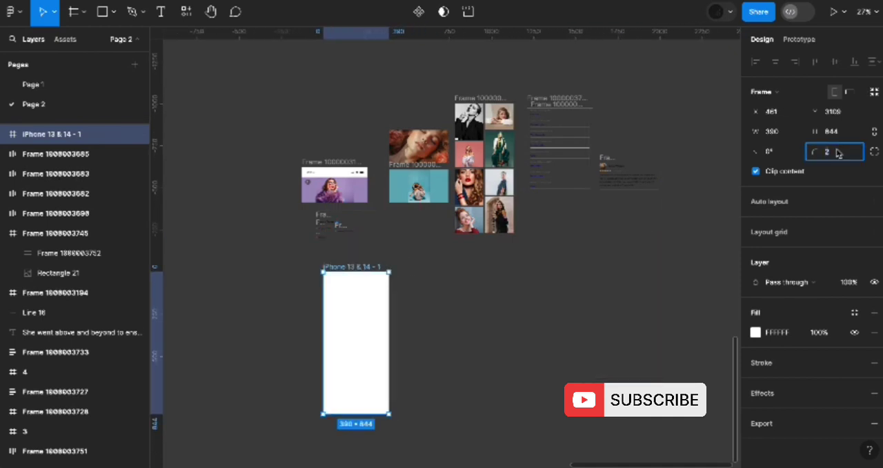
type("2")
key("Return")
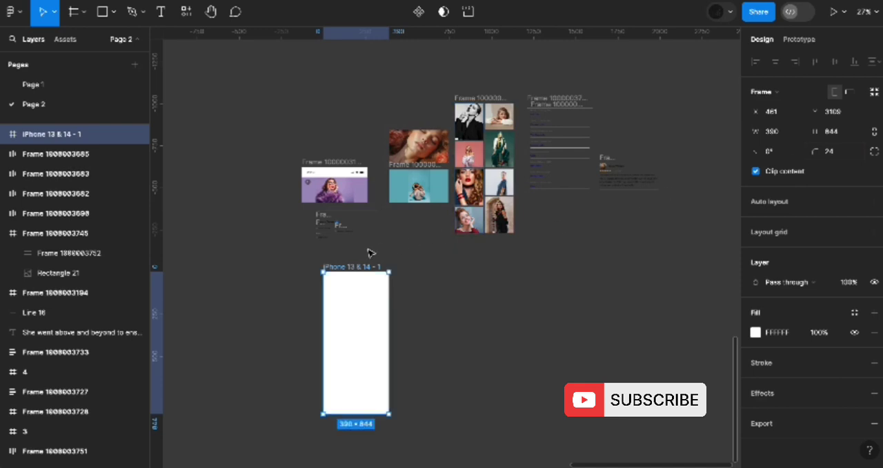
Move the status bar and the purple header image into the phone frame, stacked edge to edge from its upper edge
left_click(336, 167)
left_click_drag(335, 167, 357, 281)
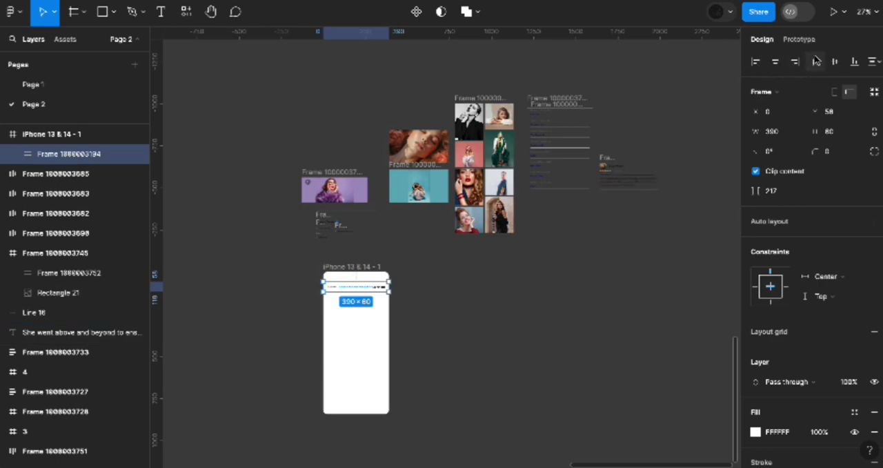
left_click(330, 172)
scroll(330, 172, "up", 5)
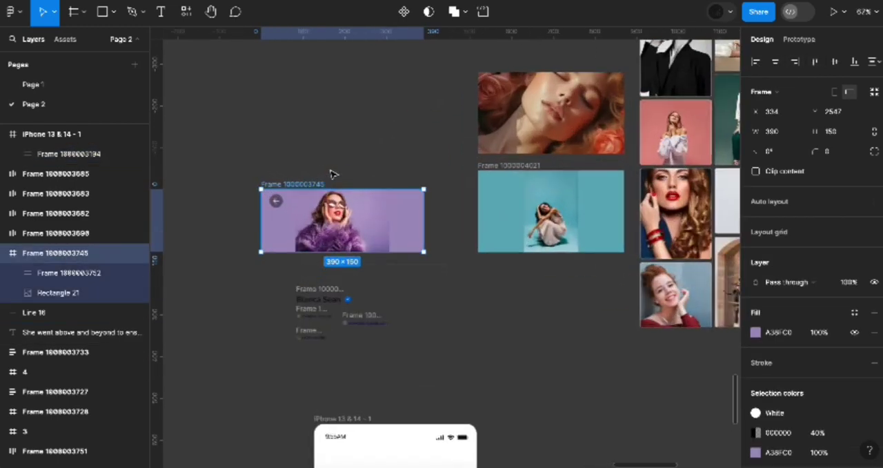
scroll(330, 171, "down", 3)
left_click_drag(308, 97, 367, 379)
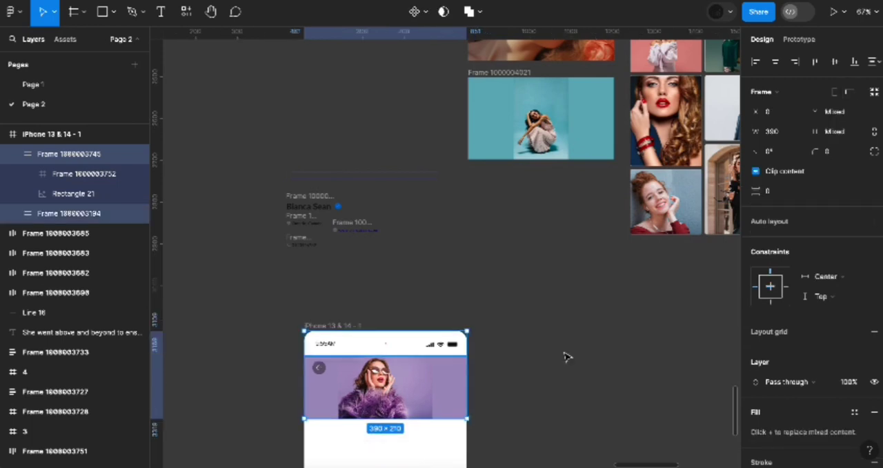
scroll(565, 356, "down", 1)
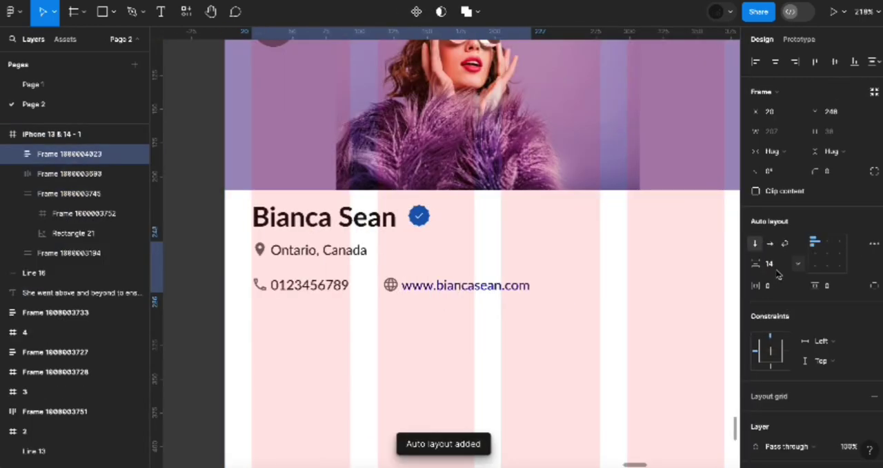
Set the location and contact rows' spacing to 8, then combine them with the name row in an auto layout with spacing 8
left_click(776, 270)
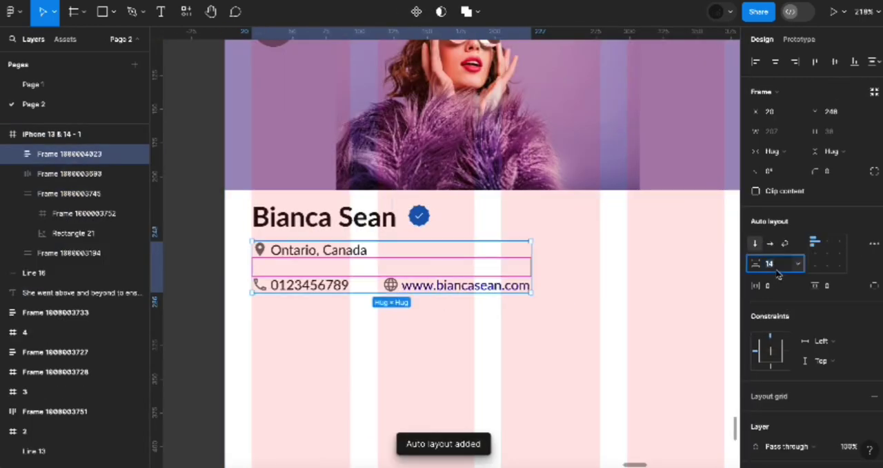
key("Return")
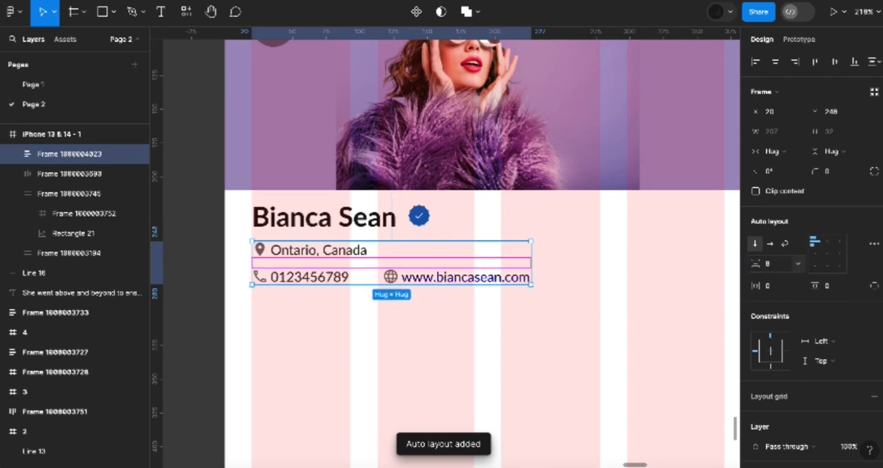
left_click(360, 218, "shift")
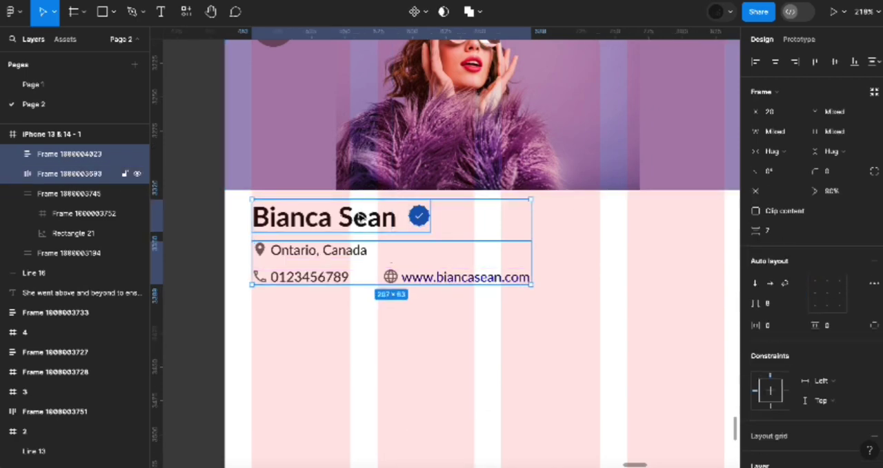
left_click(874, 267)
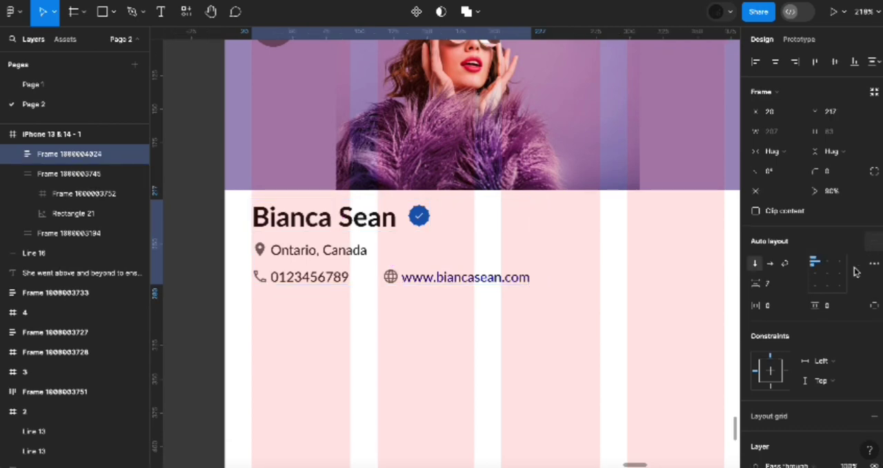
left_click(781, 288)
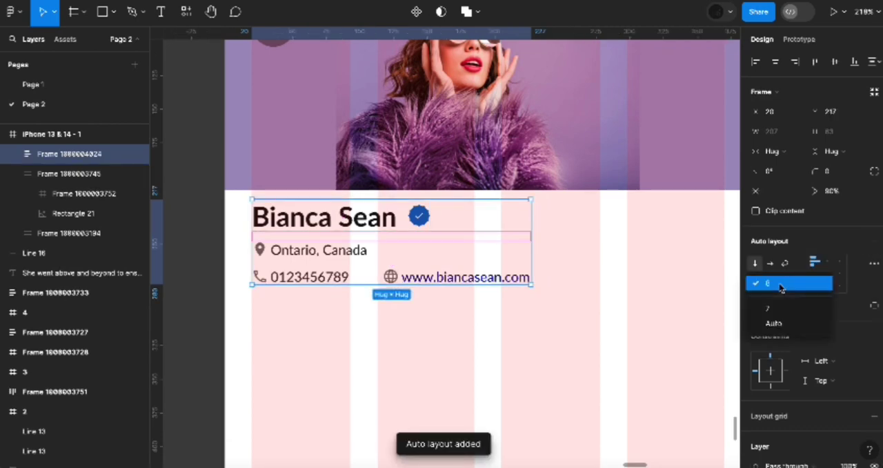
left_click(781, 288)
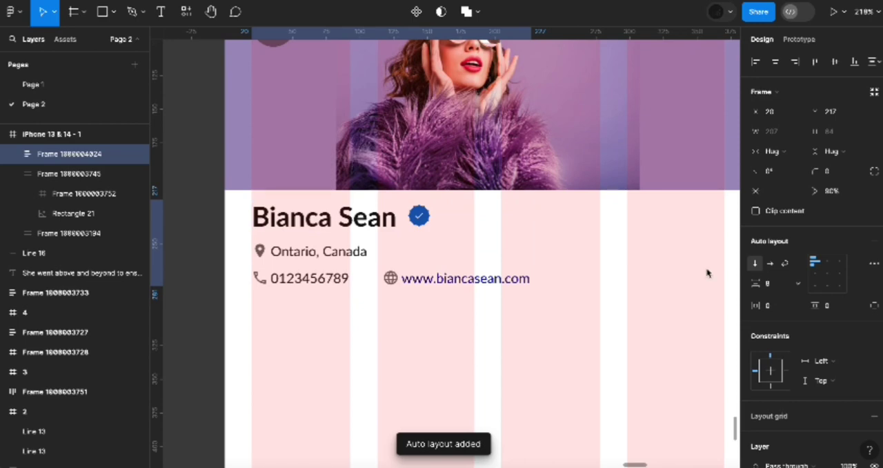
Set the vertical spacing between the header image and the profile details to 8
left_click(491, 178, "shift")
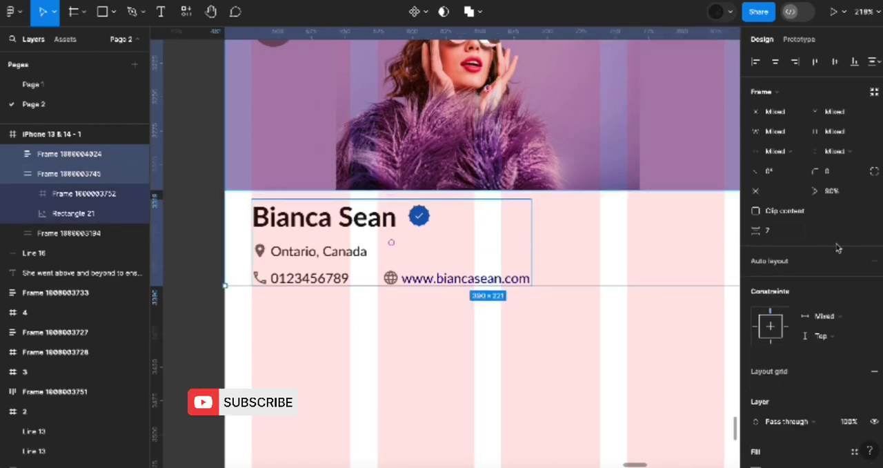
left_click(793, 236)
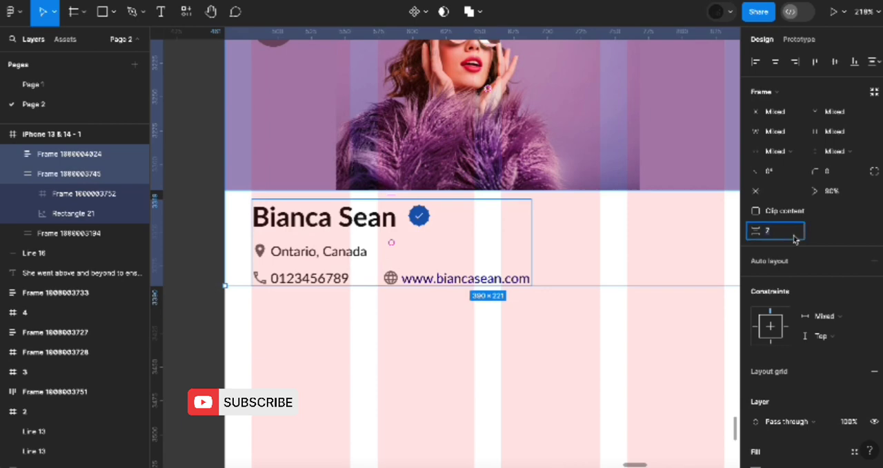
type("8")
key("Return")
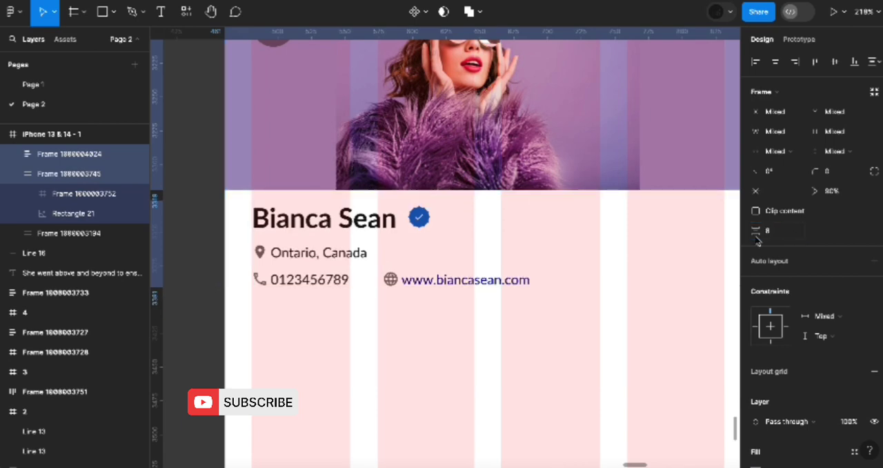
left_click(598, 298)
Draw a full-width frame of 390 × 40 just below the contact details for the tab bar
scroll(598, 299, "down", 5)
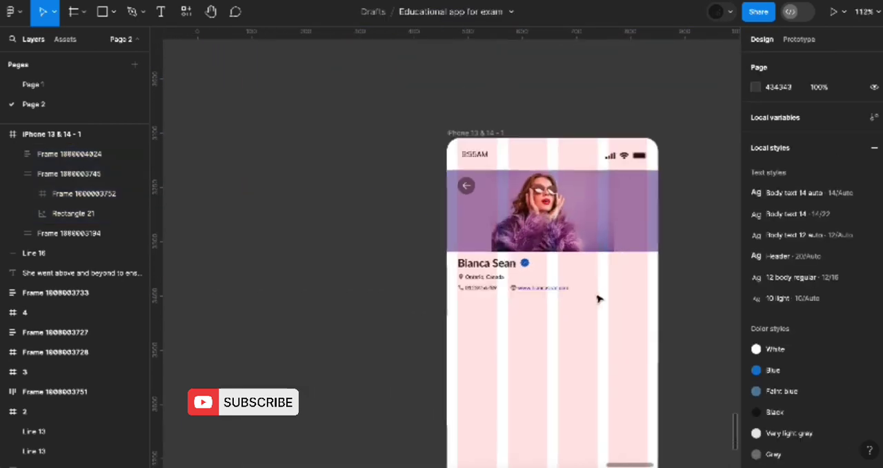
scroll(599, 298, "down", 2)
scroll(599, 298, "right", 2)
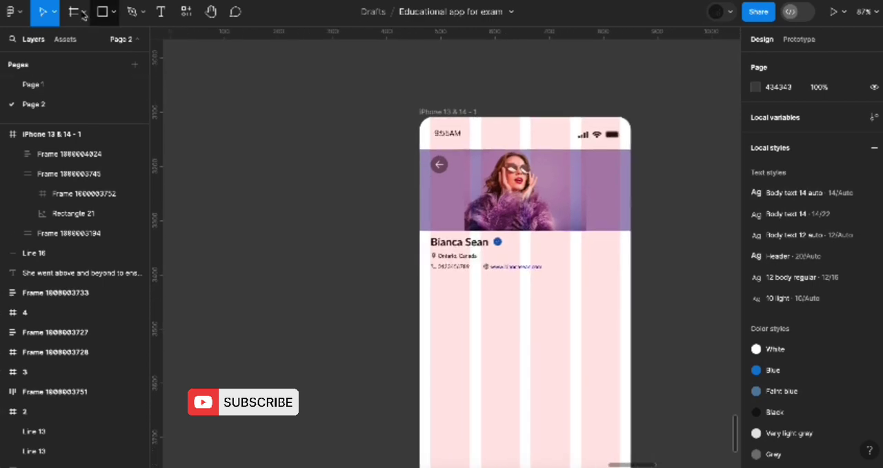
left_click(83, 14)
left_click(88, 47)
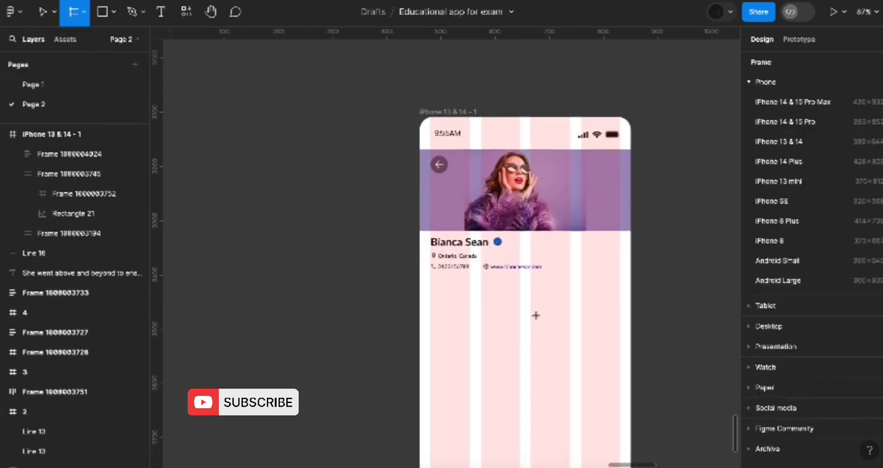
scroll(535, 315, "up", 5)
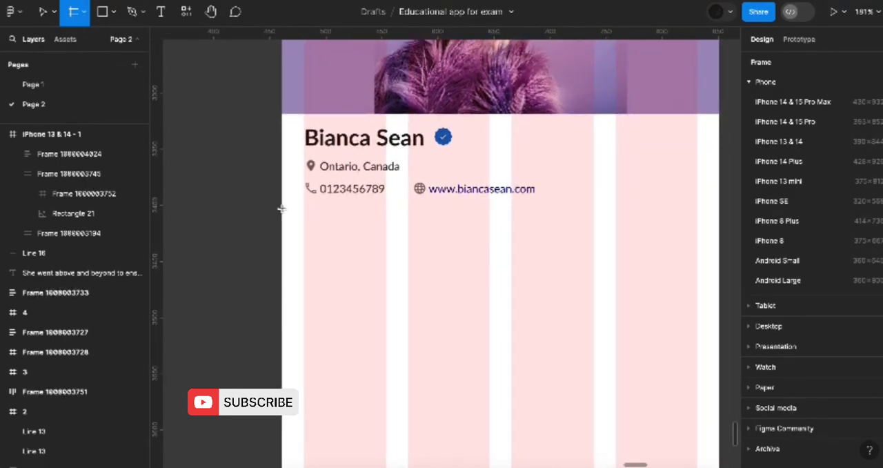
left_click_drag(281, 207, 718, 241)
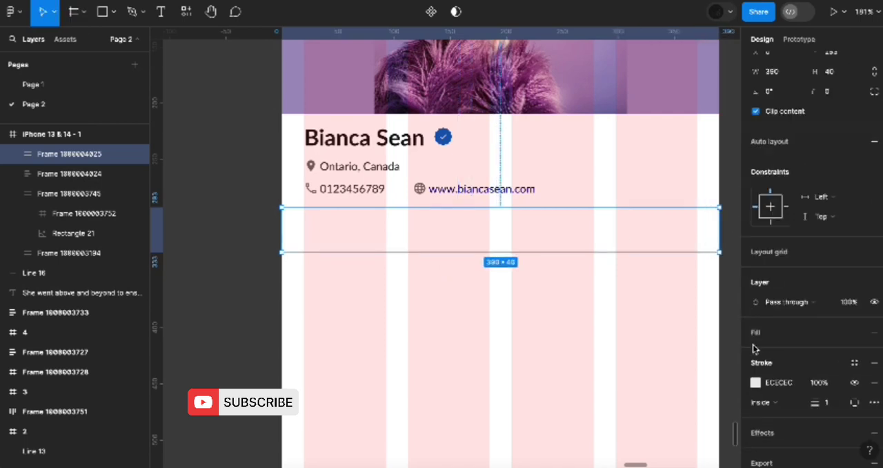
Use custom stroke sides on the tab bar frame, setting the left and right strokes to 0
left_click(850, 404)
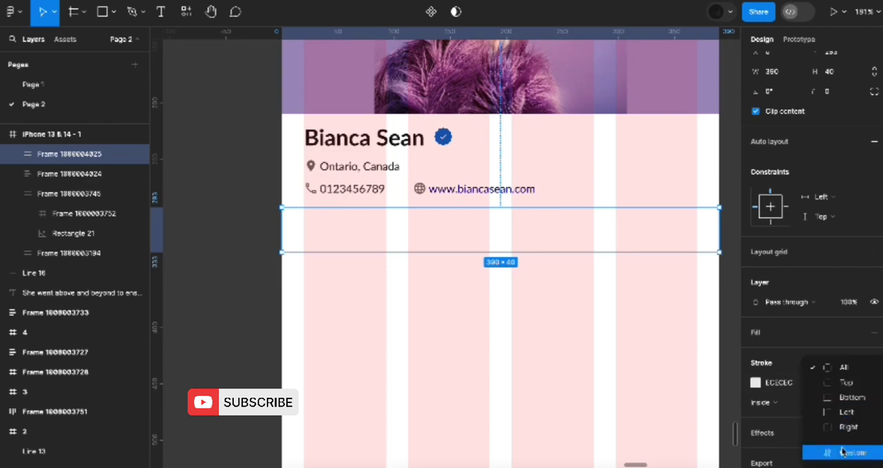
left_click(845, 450)
left_click(771, 423)
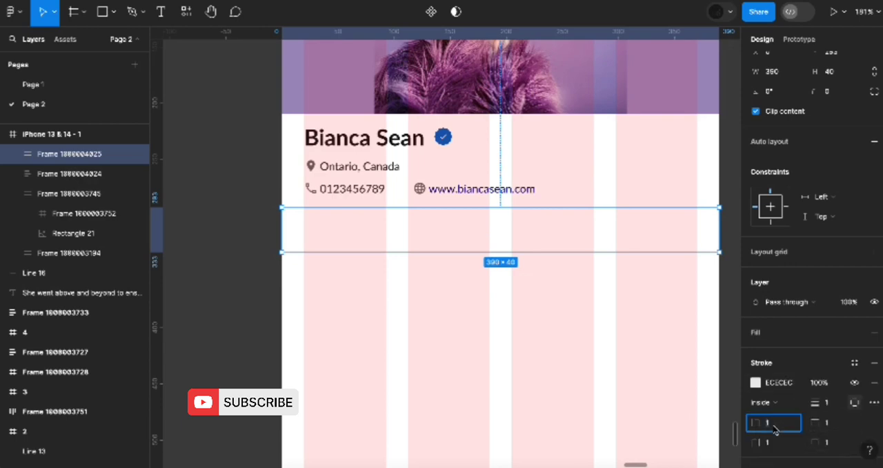
type("0")
left_click(771, 445)
type("0")
key("Return")
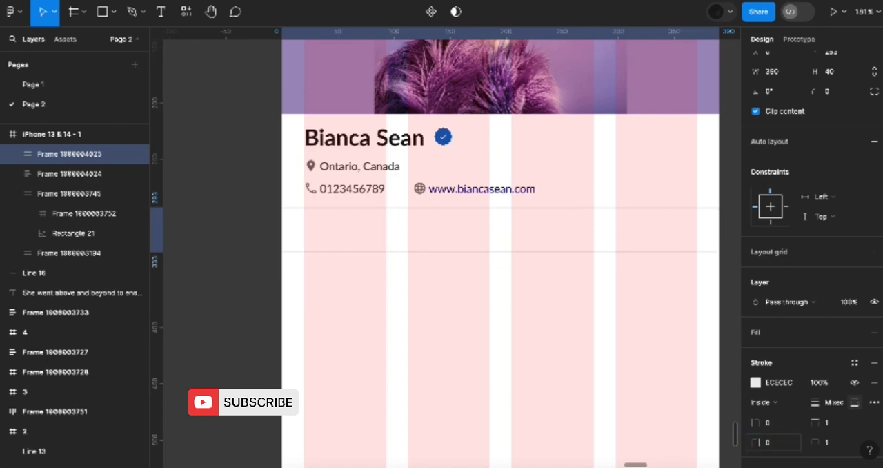
Add an "About" text label inside the tab bar frame and adjust its font size and weight
key("t")
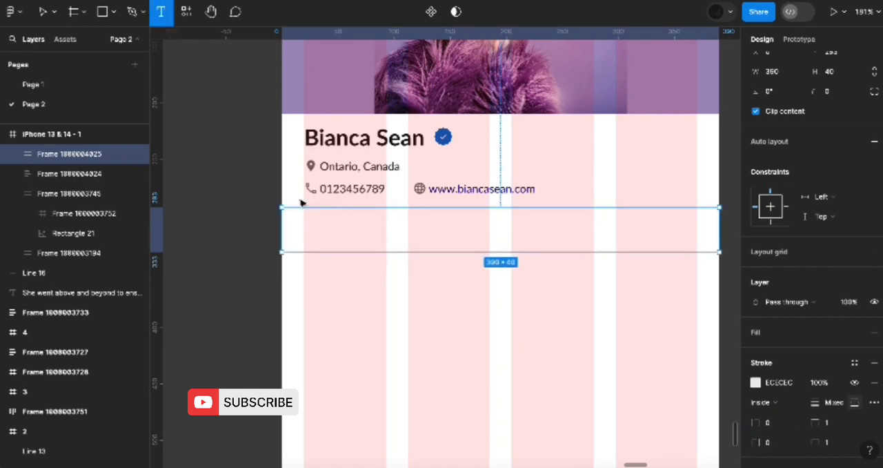
left_click(322, 228)
type("About")
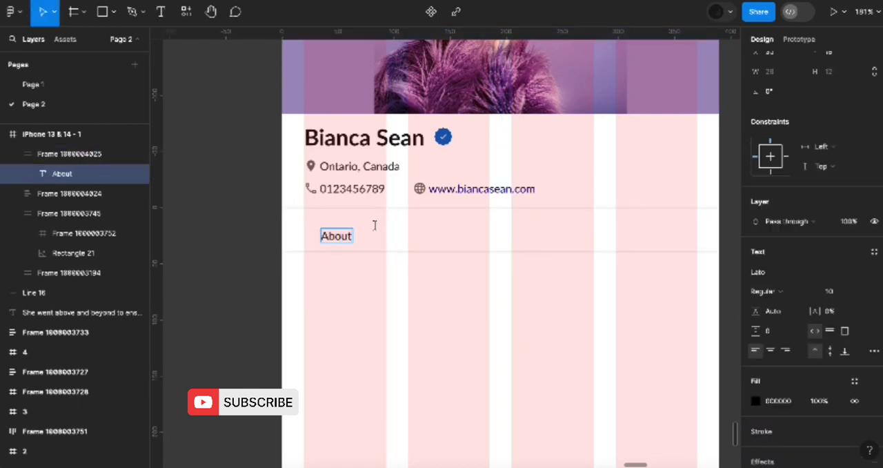
left_click(375, 225)
left_click(834, 291)
type("1")
key("Return")
left_click(766, 291)
left_click(766, 306)
Duplicate the About label across the tab bar and rename the copies Gallery, Event and Review
left_click_drag(355, 242, 685, 234)
double_click(445, 235)
type("Gallery")
left_click(533, 237)
double_click(545, 235)
type("Event")
double_click(645, 235)
type("Review")
Select all four tab labels and wrap them in a horizontal auto layout
left_click(327, 231)
key("ctrl+a")
key("shift+a")
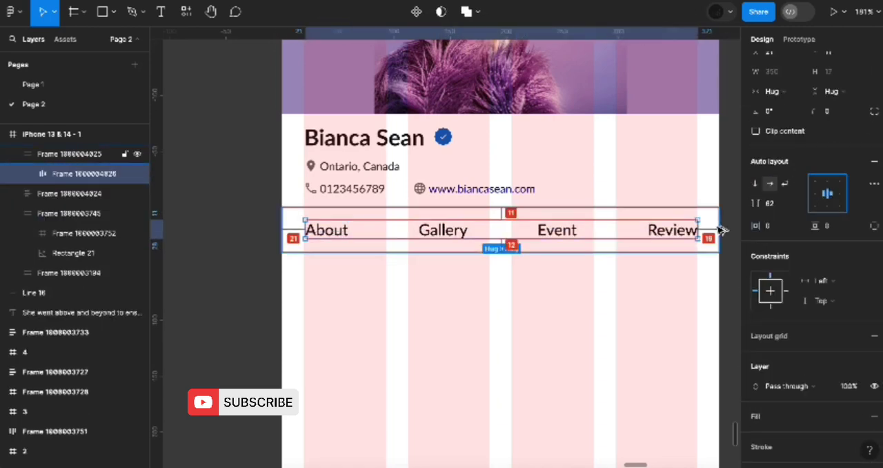
Center the tab label group horizontally in the tab bar frame and check its margins
left_click(716, 237)
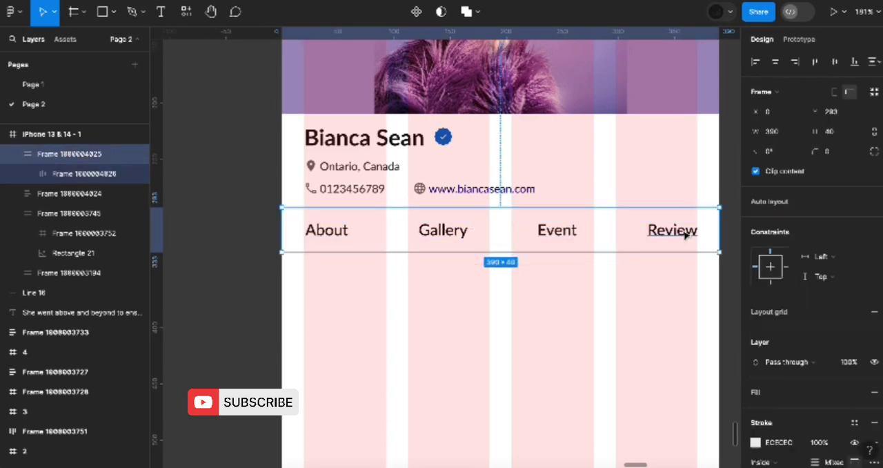
left_click(686, 236)
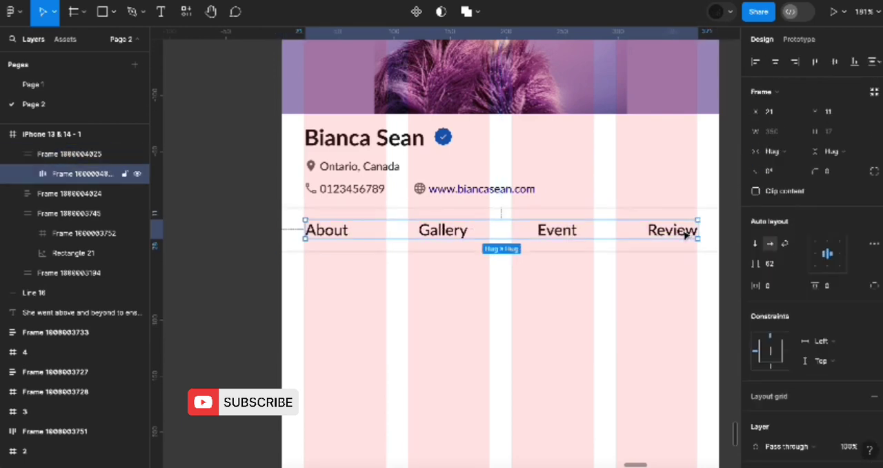
left_click(776, 63)
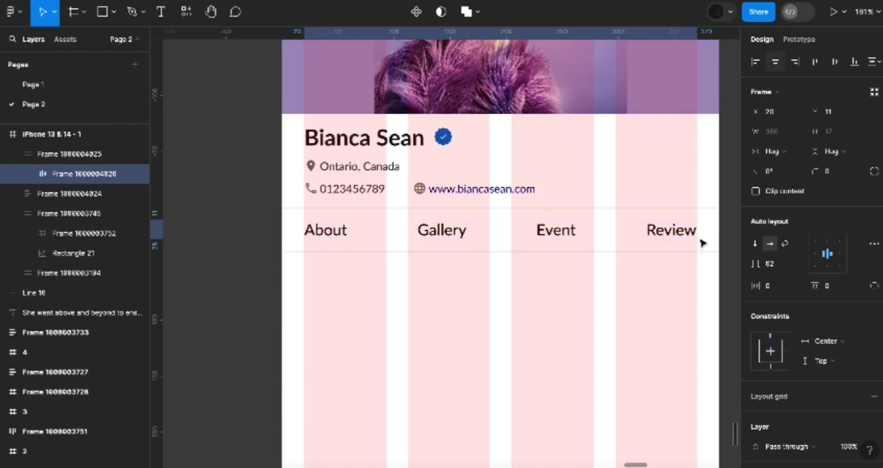
key("alt")
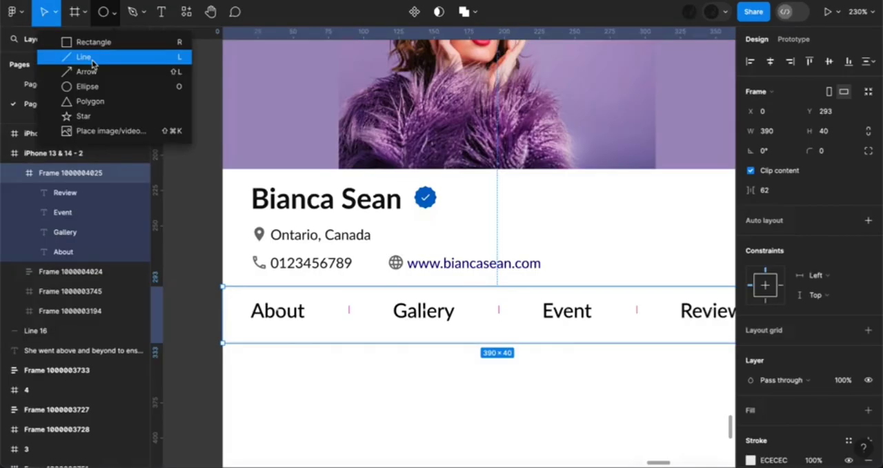
Draw a straight horizontal line about 43 px long beneath the About label in the tab bar frame
left_click(91, 58)
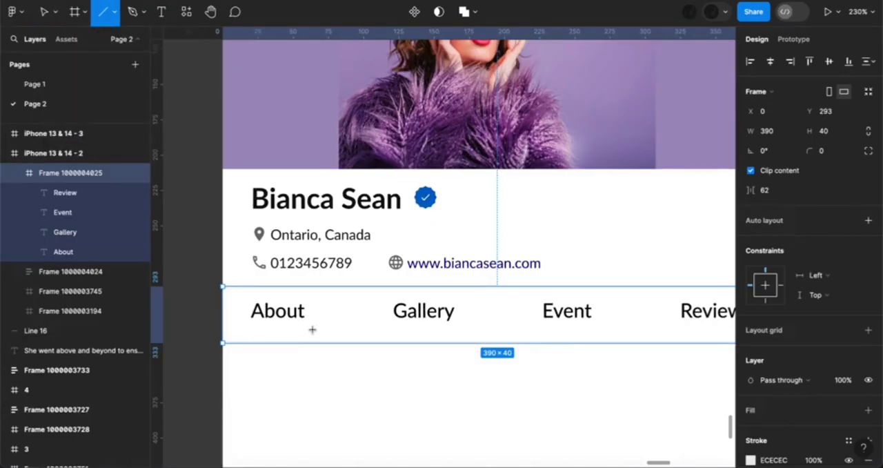
left_click_drag(250, 329, 311, 329)
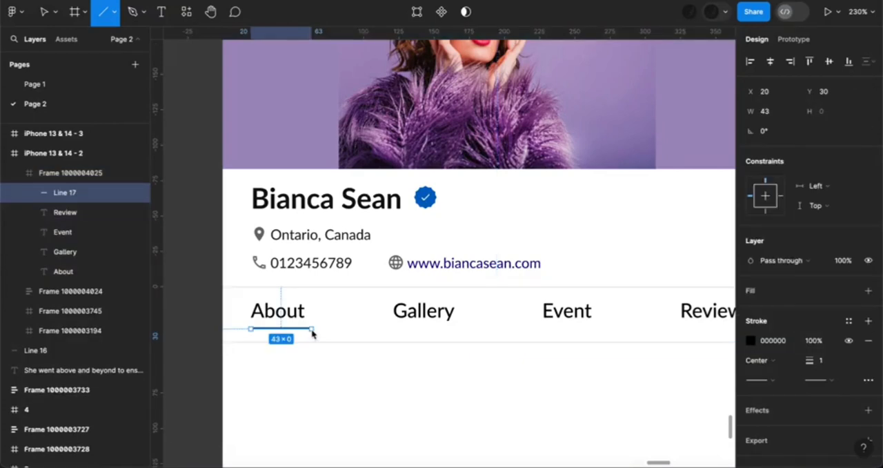
key("v")
Check the About label's width and set the underline's width to 39 to match it
left_click(293, 320)
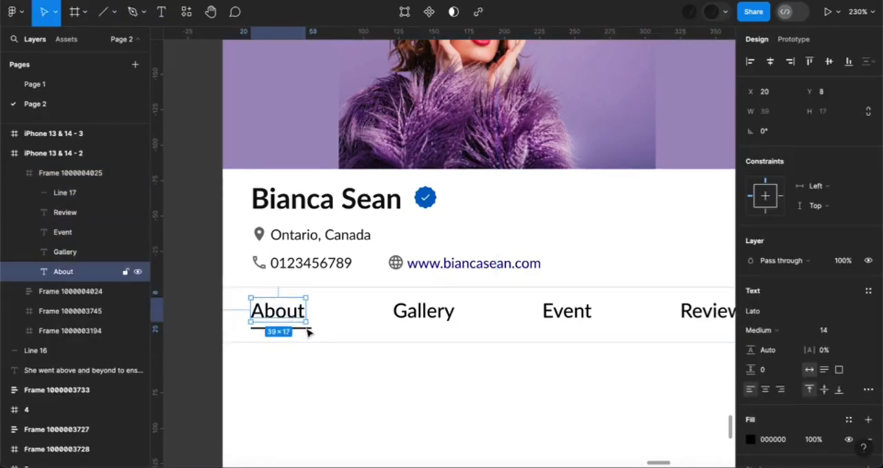
scroll(307, 328, "up", 5)
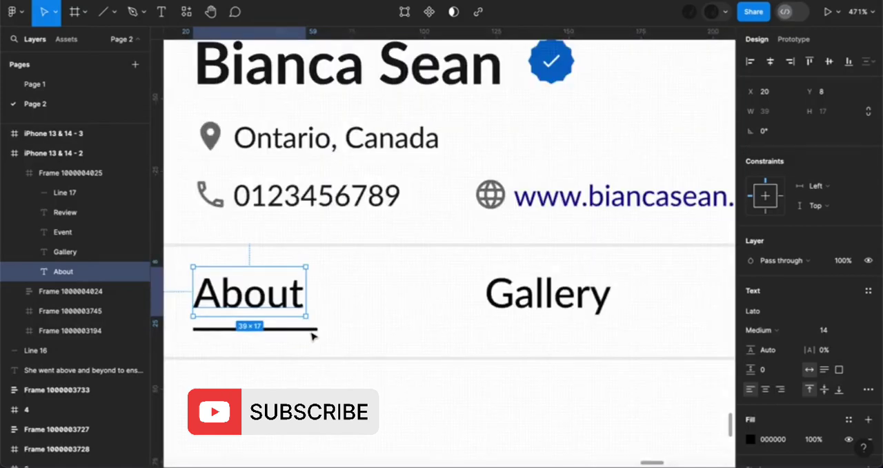
left_click(315, 331)
left_click(767, 112)
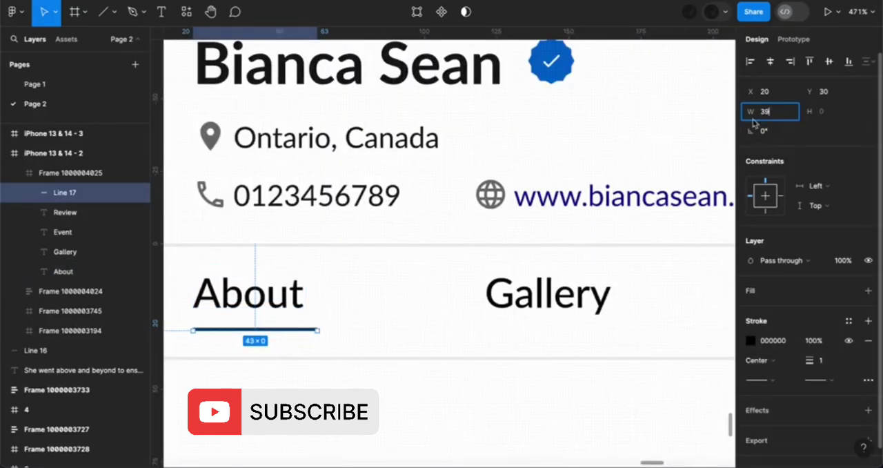
type("39")
key("Return")
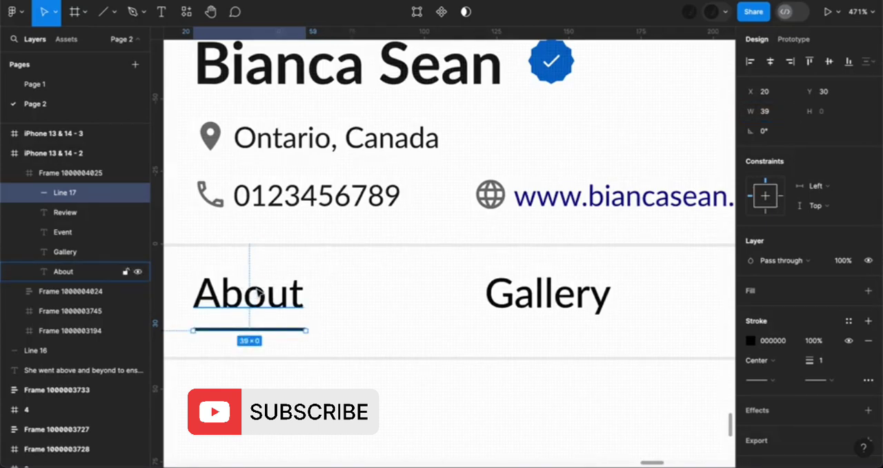
Apply the Blue color style to the About label's fill and to the underline's stroke
left_click(260, 293)
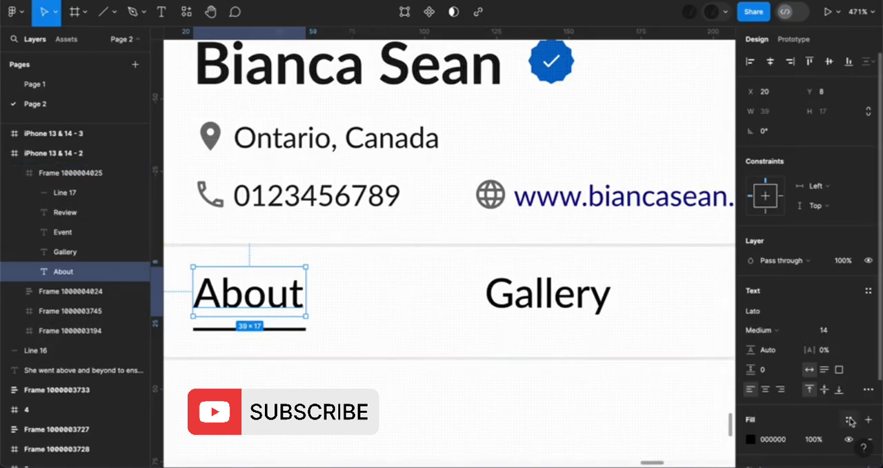
left_click(851, 420)
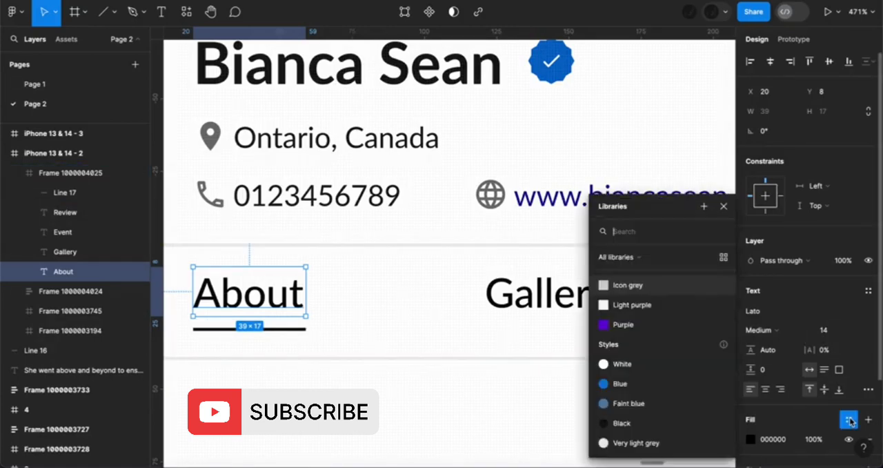
left_click(613, 384)
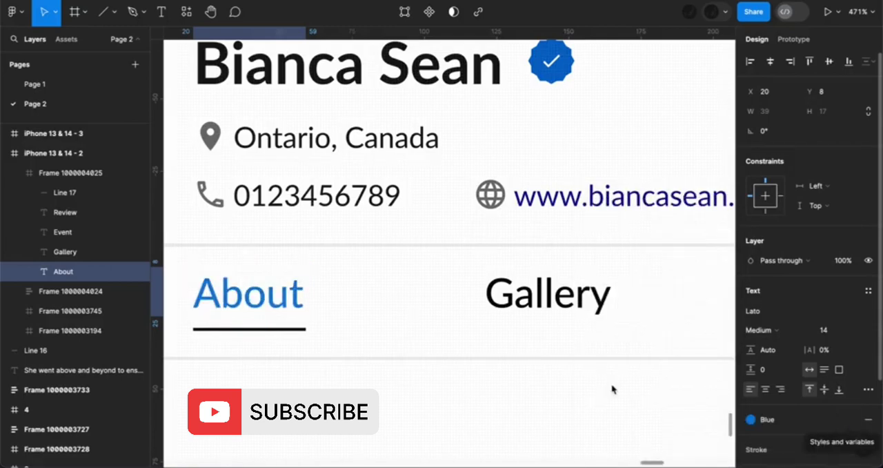
left_click(280, 332)
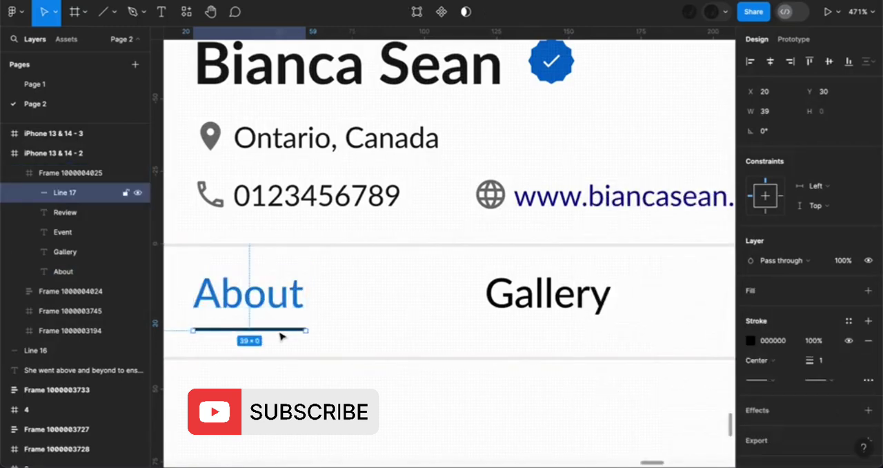
left_click(849, 321)
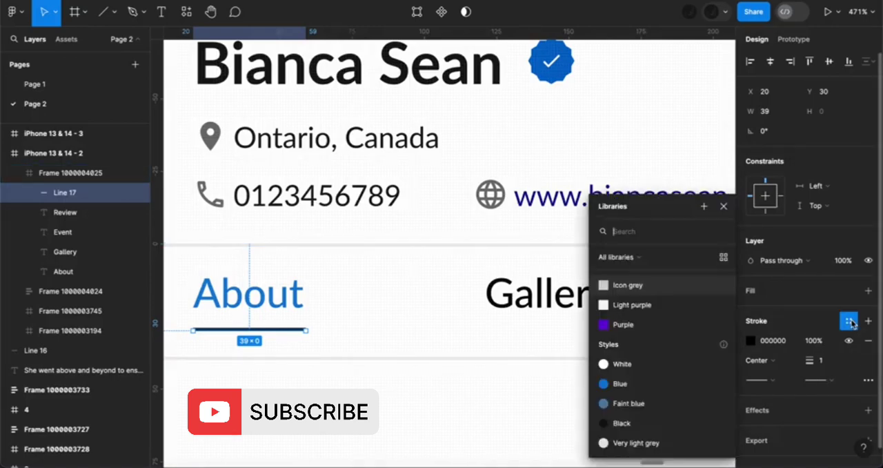
left_click(620, 384)
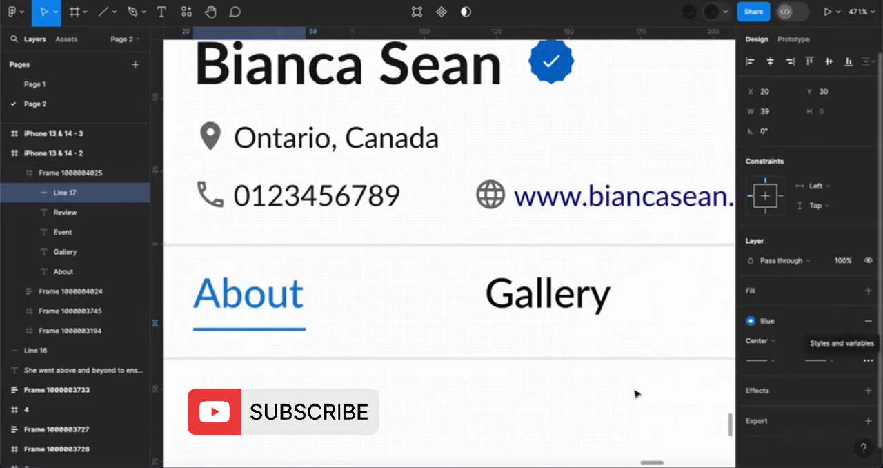
Give the About underline a Round end point style
left_click(772, 366)
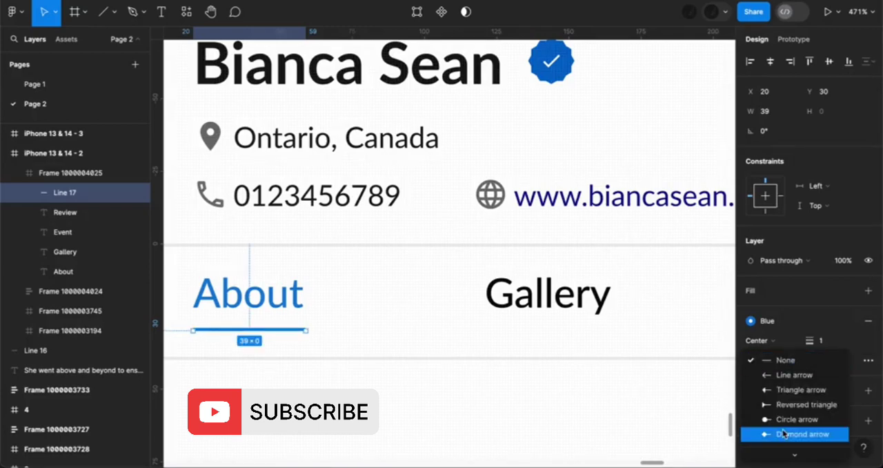
mouse_move(794, 460)
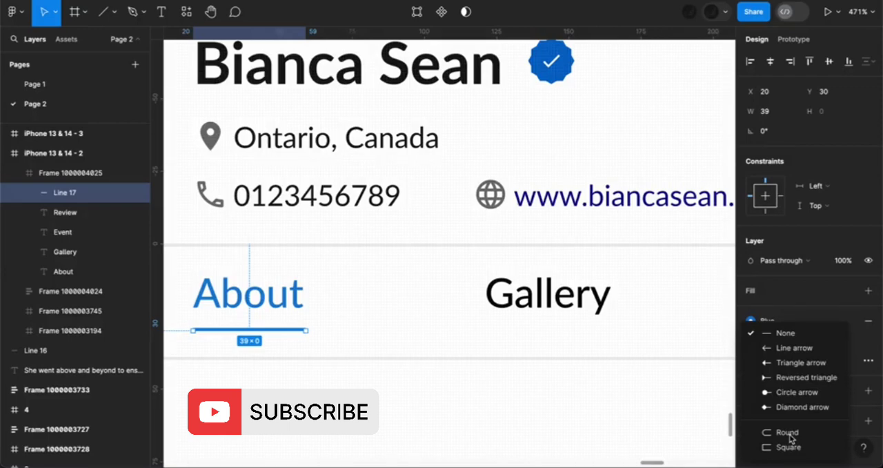
left_click(786, 432)
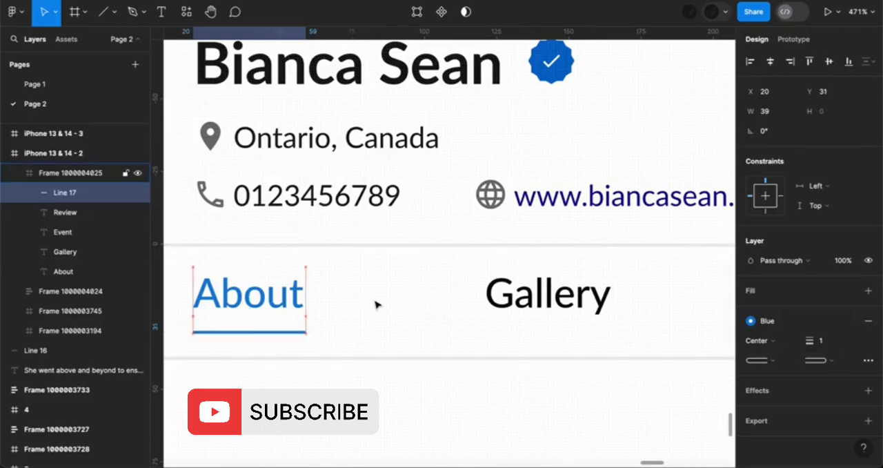
Nudge the About underline down to Y 39 so it sits on the tab bar frame's lower edge
key("Down")
key("Down")
key("Down")
key("Down")
key("Down")
key("Down")
key("Down")
key("Down")
key("Down")
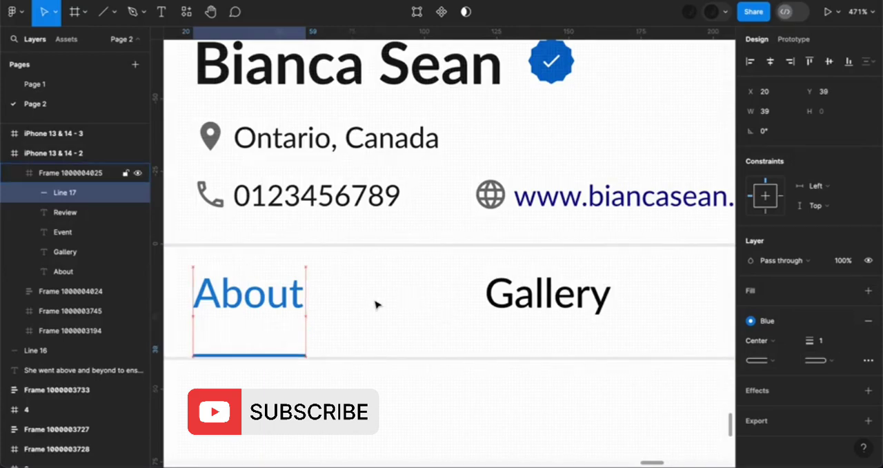
Set the About underline's stroke weight to 2
scroll(375, 301, "down", 5)
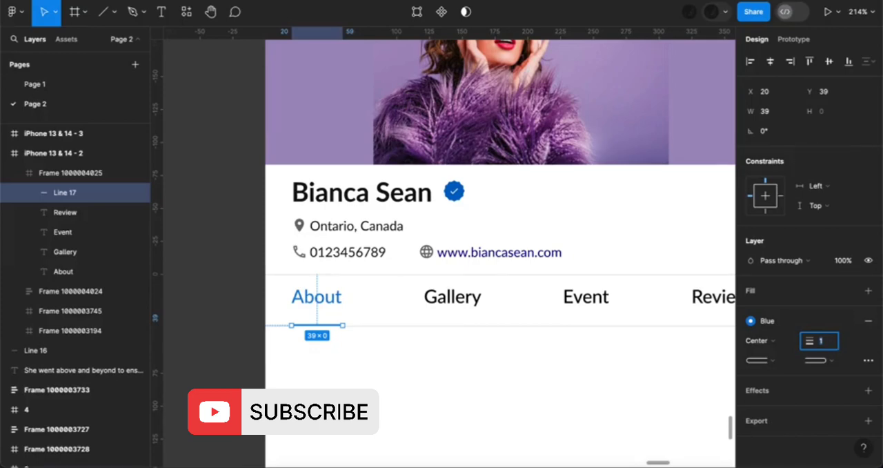
type("2")
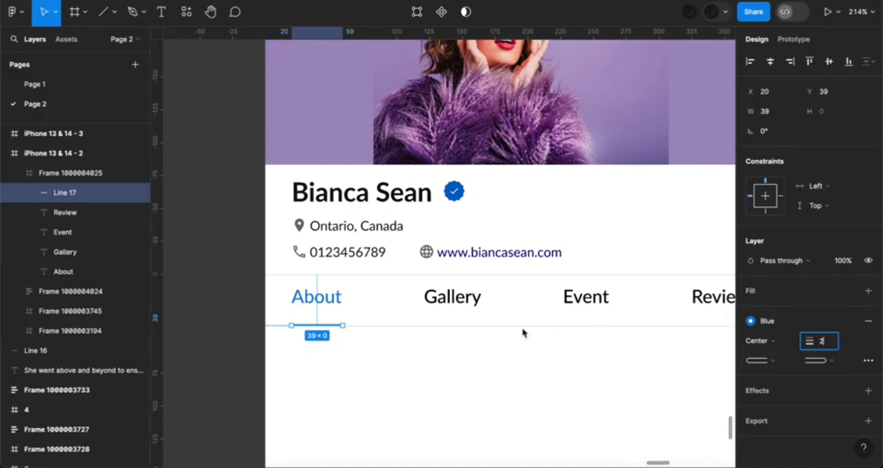
left_click(339, 325)
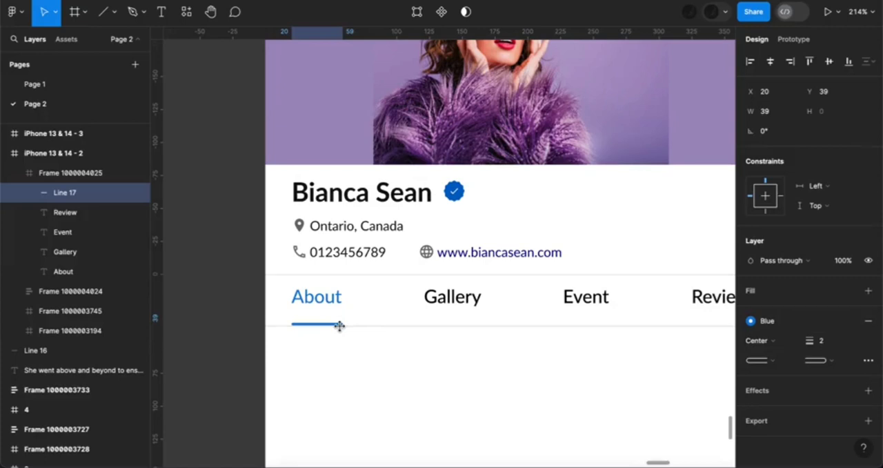
left_click(339, 326)
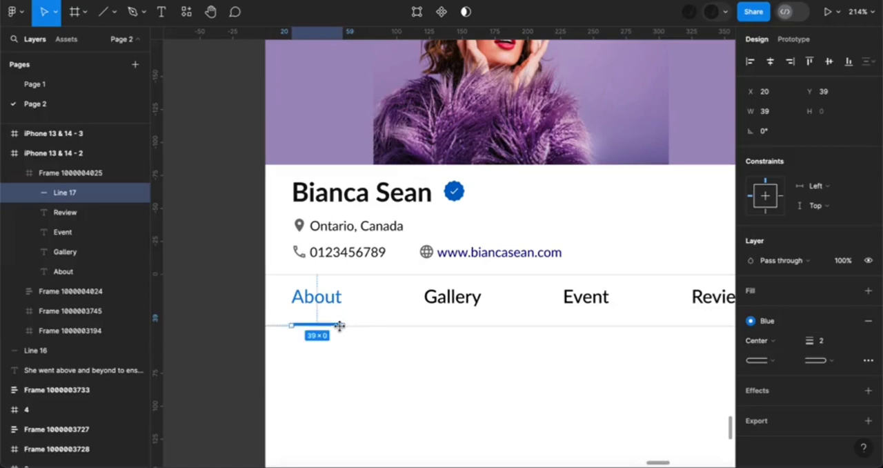
Select the Gallery, Event and Review labels together and apply the Grey color style to their fill
left_click(445, 298)
left_click(598, 300, "shift")
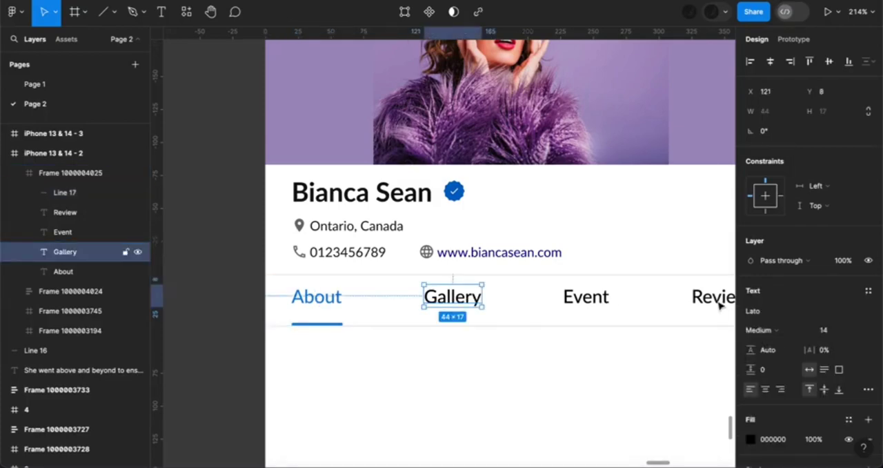
left_click(717, 303, "shift")
scroll(778, 394, "down", 3)
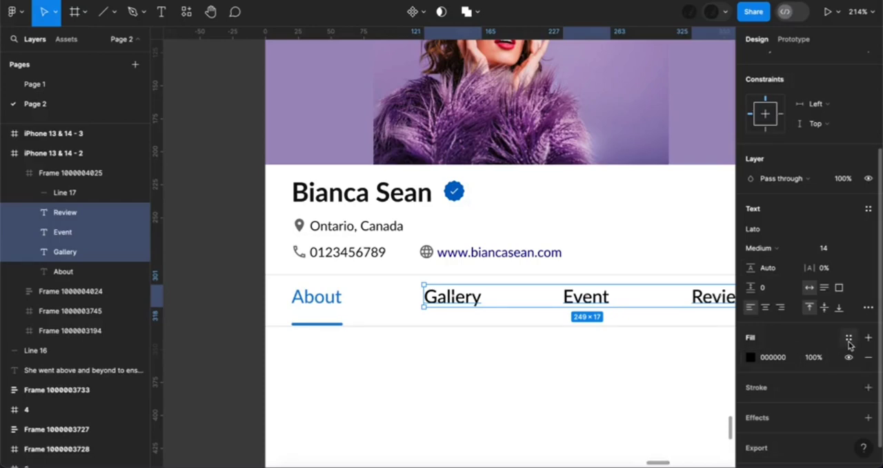
left_click(849, 339)
scroll(652, 410, "down", 1)
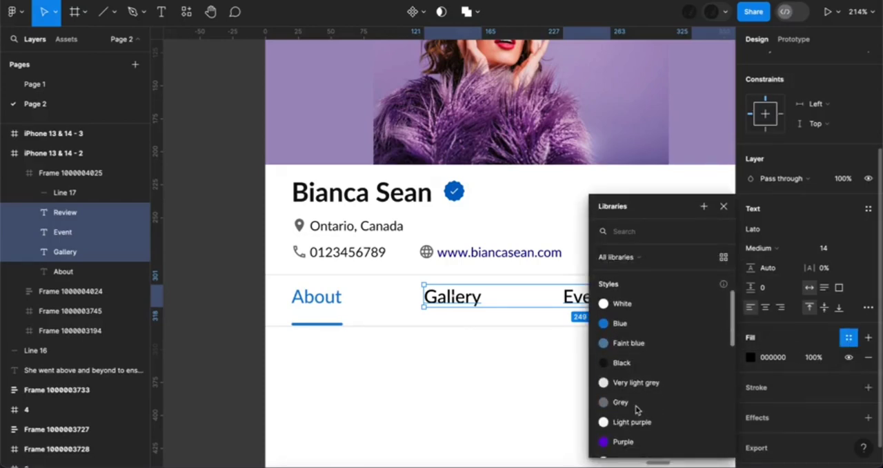
left_click(636, 405)
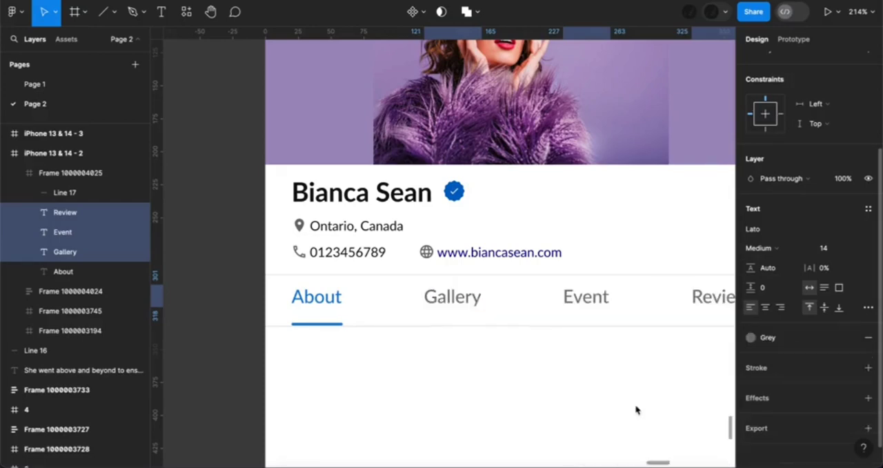
Select all four tab labels and shift them down to Y 12 in the tab bar frame
left_click(332, 301, "shift")
scroll(512, 244, "down", 5)
scroll(513, 244, "right", 2)
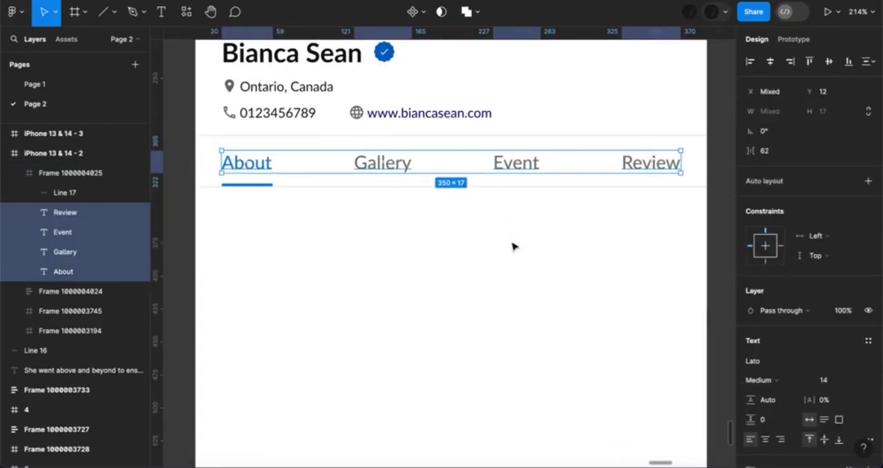
scroll(513, 247, "down", 2)
scroll(511, 246, "right", 1)
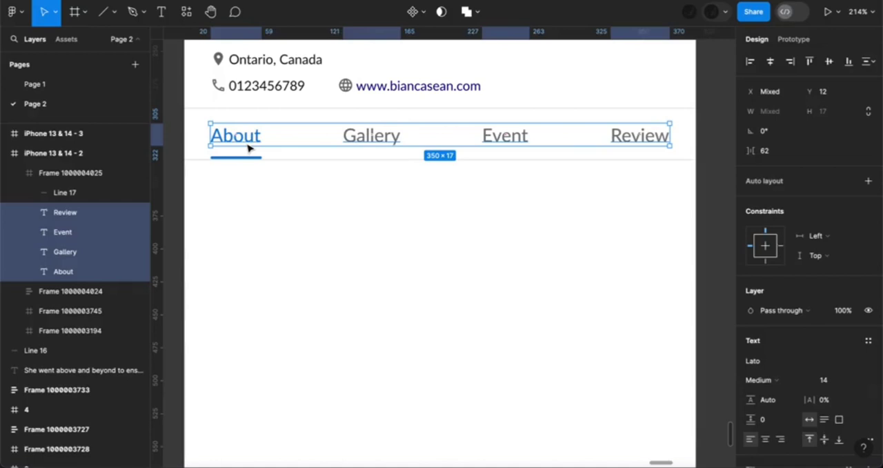
Place a copy of the About label below the tab bar as a section heading and nudge it down slightly
left_click_drag(248, 147, 239, 198)
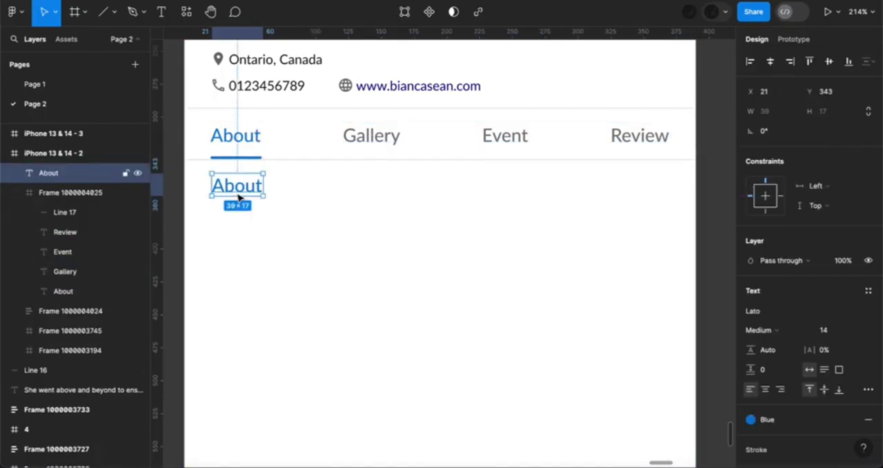
key("Down")
key("Down")
key("Down")
key("Down")
key("Down")
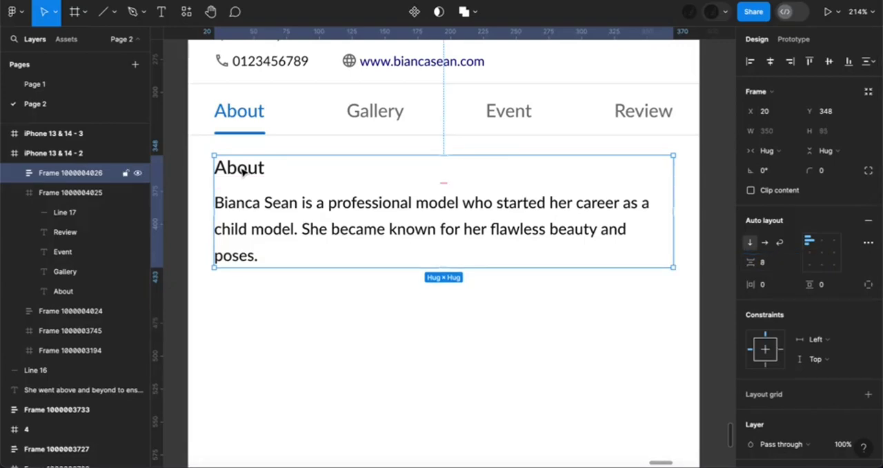
Set the About section heading's font weight to SemiBold
double_click(242, 172)
double_click(242, 172)
left_click(765, 271)
left_click(768, 284)
left_click(483, 333)
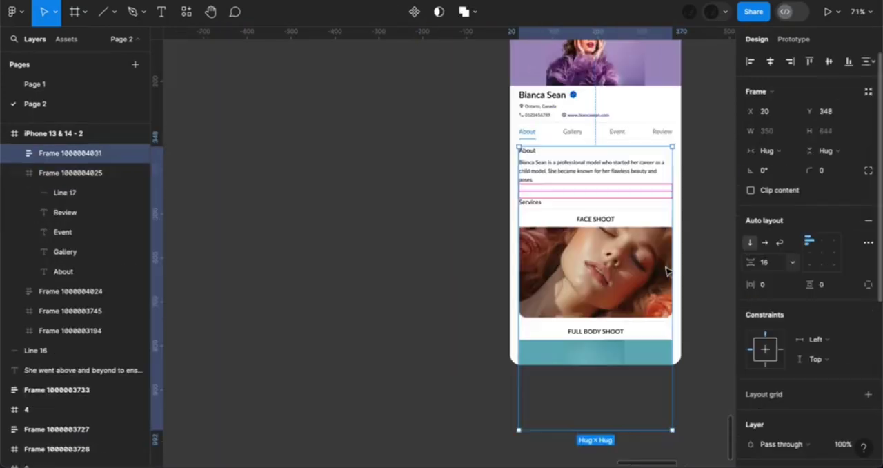
Duplicate the whole iPhone 13 & 14 - 2 frame beside the original
scroll(667, 271, "right", 2)
scroll(667, 271, "up", 2)
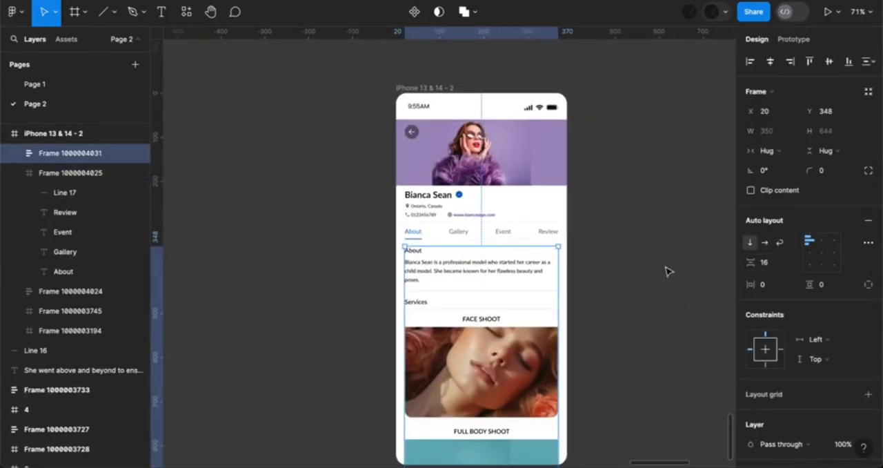
left_click(430, 66)
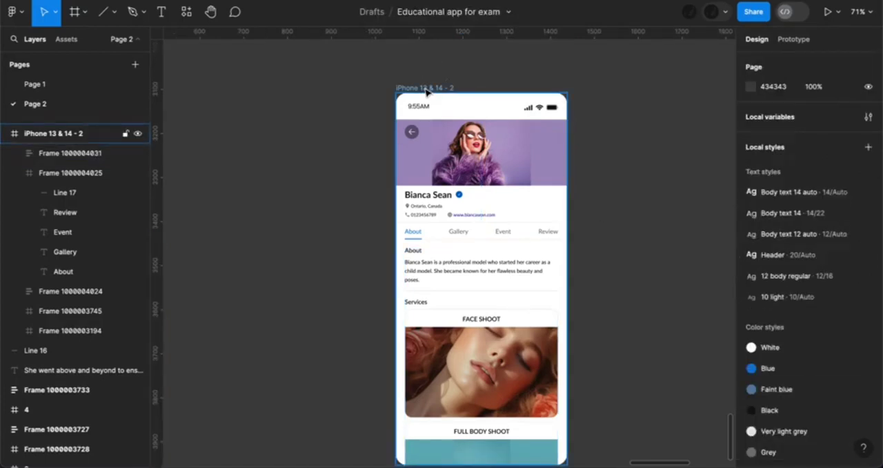
left_click(426, 89)
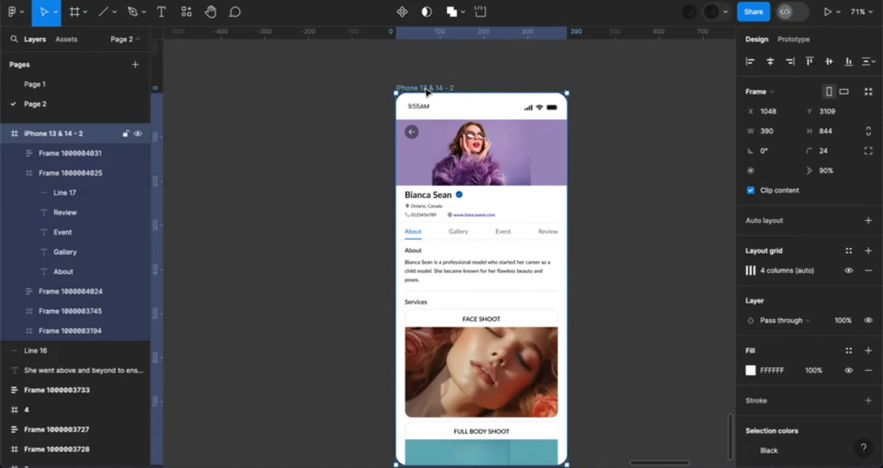
key("ctrl+d")
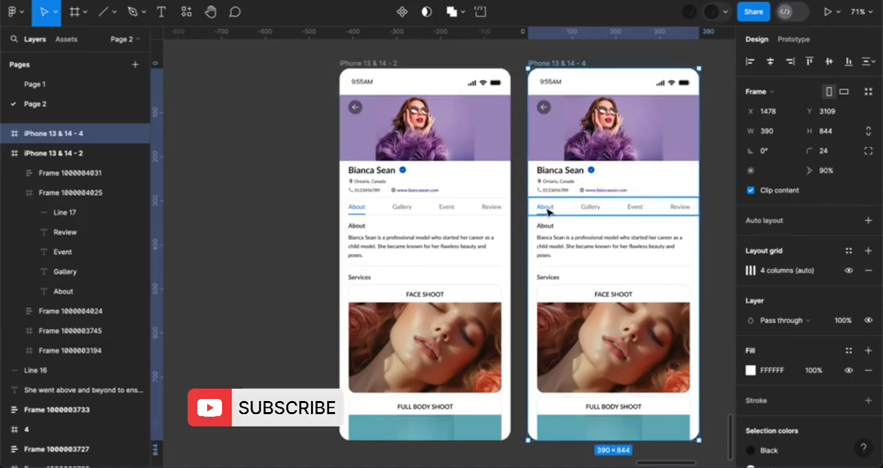
Move the blue tab underline in the iPhone 13 & 14 - 4 frame from About to beneath the Gallery label at X 121
double_click(549, 212)
scroll(566, 230, "up", 5)
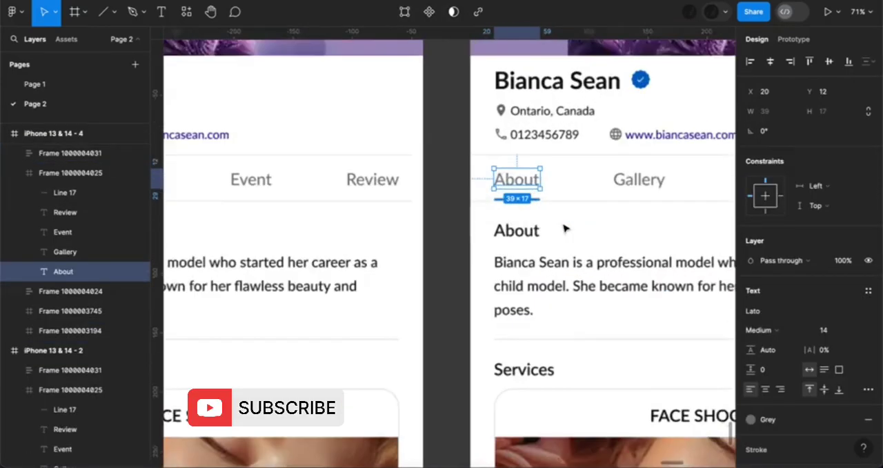
scroll(564, 228, "up", 1)
left_click(538, 199)
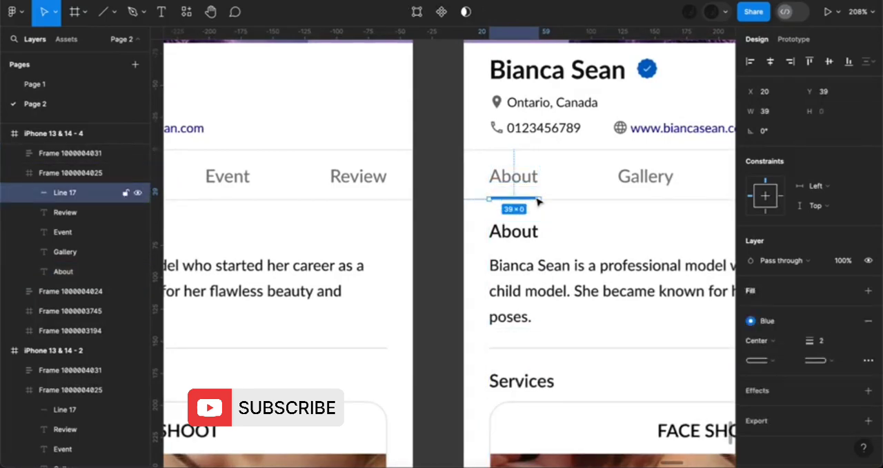
key("Right")
key("Right")
key("Right")
key("Right")
key("Right")
key("Right")
key("Right")
key("Right")
key("Right")
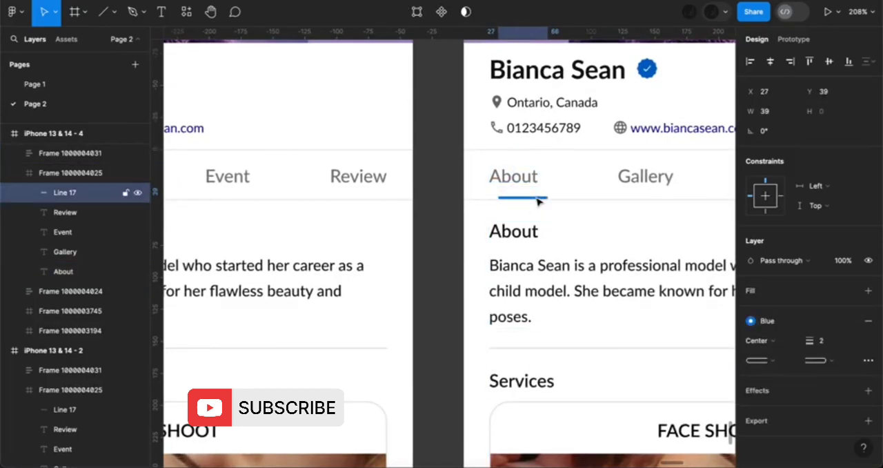
key("Right")
key("Right")
key("Right")
key("Right")
key("Right")
key("Right")
key("Right")
key("Right")
key("Right")
key("Right")
key("Right")
key("Right")
key("Right")
key("Right")
key("Right")
key("Right")
key("Right")
key("Right")
key("Right")
key("Right")
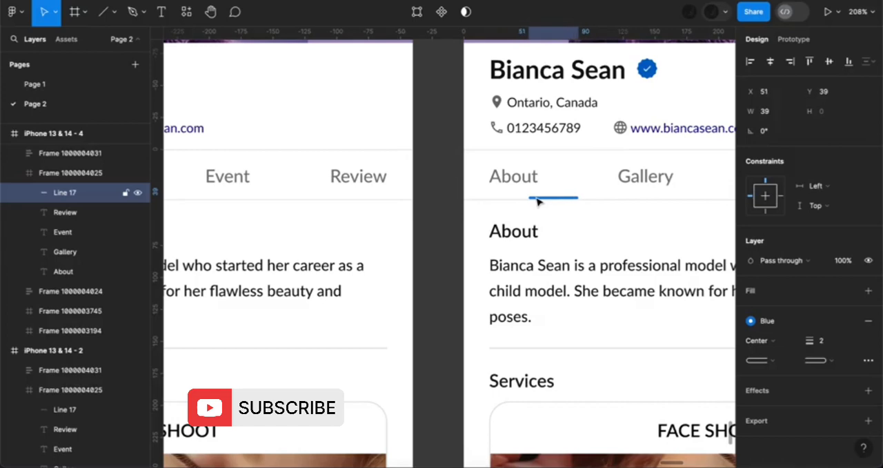
key("Right")
key("Right")
key("Right")
key("Right")
key("Right")
key("Right")
key("Right")
key("Right")
key("Right")
key("Right")
key("Right")
key("Right")
key("Right")
key("Right")
key("Right")
key("Right")
key("Right")
key("Right")
key("Right")
key("Right")
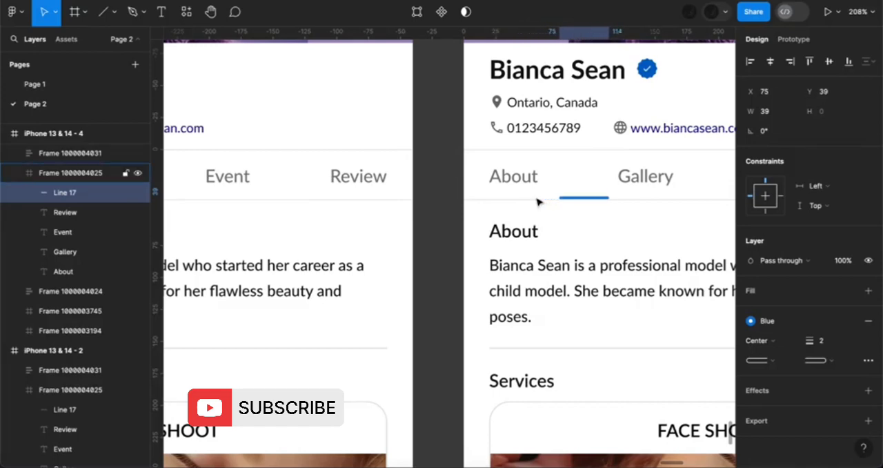
key("Right")
key("Right")
key("Right")
key("Right")
key("Right")
key("Right")
key("Right")
key("Right")
key("Right")
key("Right")
key("Right")
key("Right")
key("Right")
key("Right")
key("Right")
key("Right")
key("Right")
key("Right")
key("Right")
key("Right")
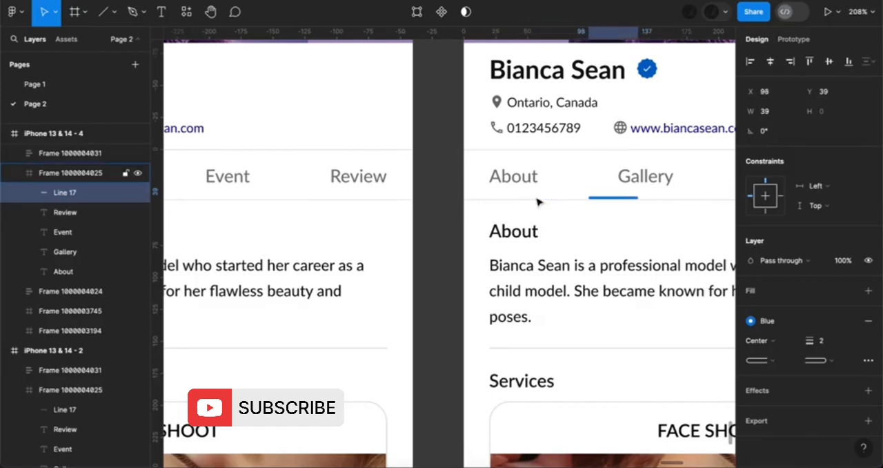
key("Right")
key("Right")
key("Right")
key("Right")
key("Right")
key("Right")
key("Right")
key("Right")
key("Right")
key("Right")
key("Right")
key("Right")
key("Right")
key("Right")
key("Right")
key("Right")
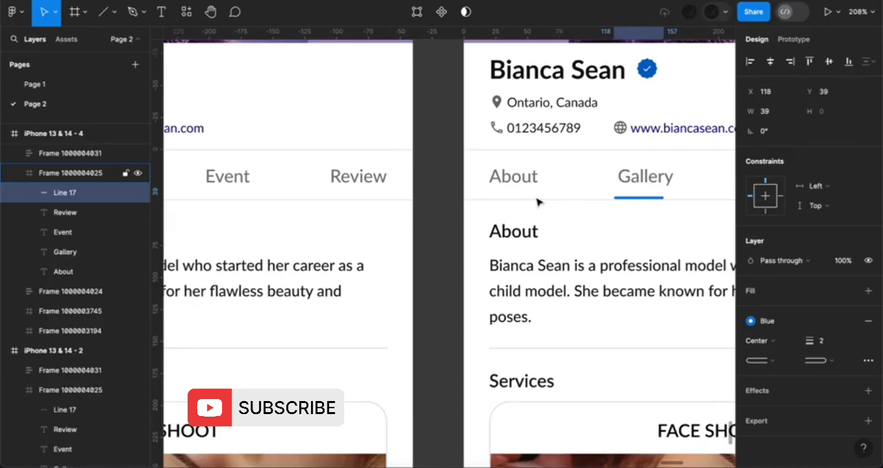
Change the Gallery tab label's color style to Blue in the iPhone 13 & 14 - 4 frame
left_click(663, 180)
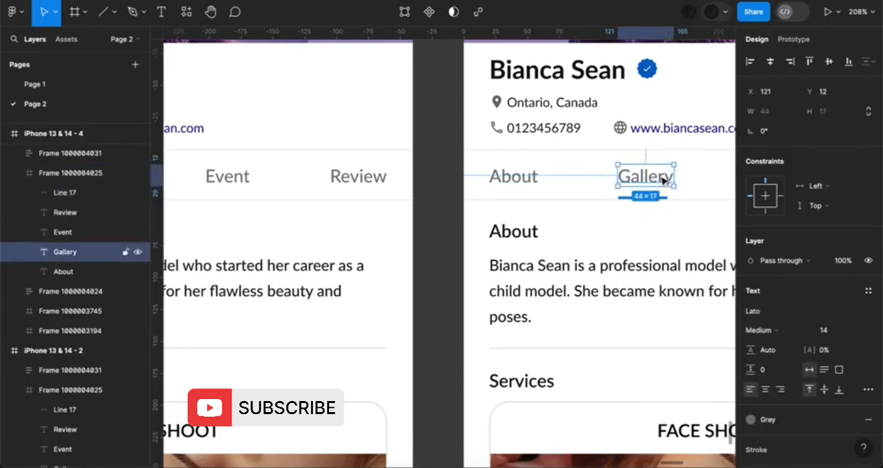
left_click(770, 422)
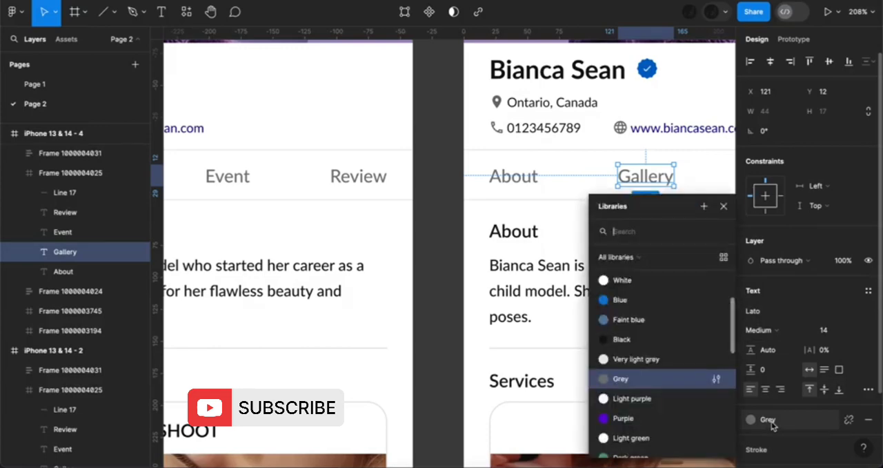
left_click(620, 300)
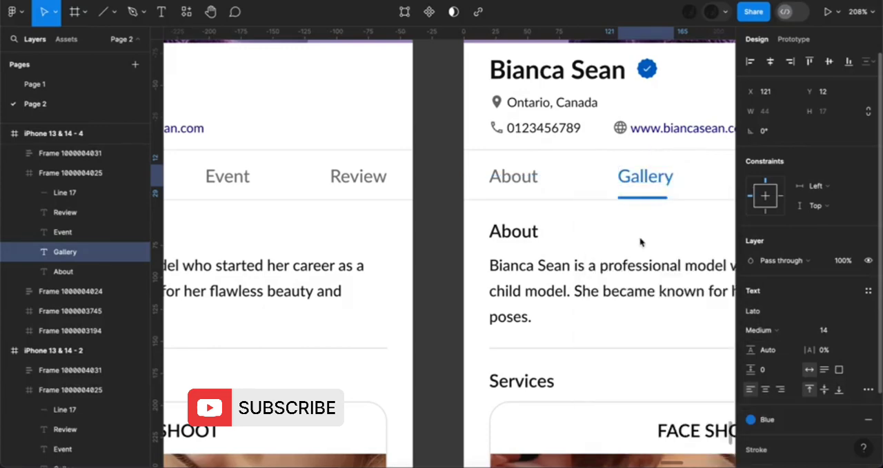
Set the Gallery underline's width to 44 and align its start with the label at X 121
left_click(660, 199)
left_click(769, 112)
type("44")
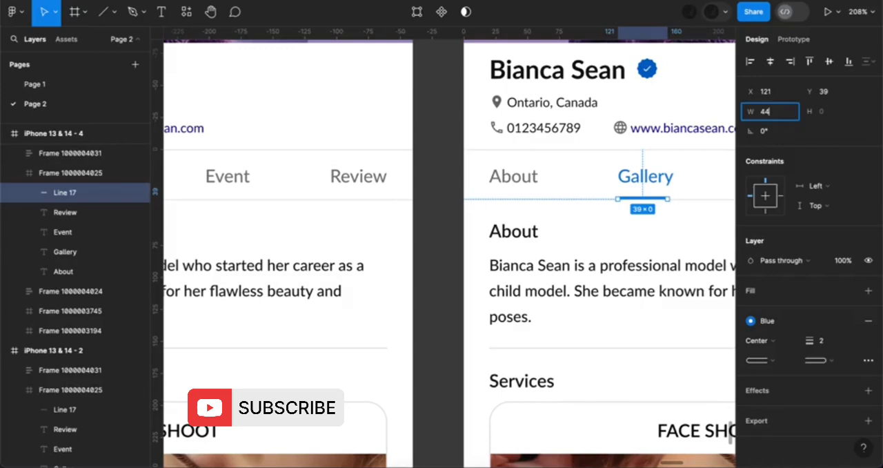
key("Return")
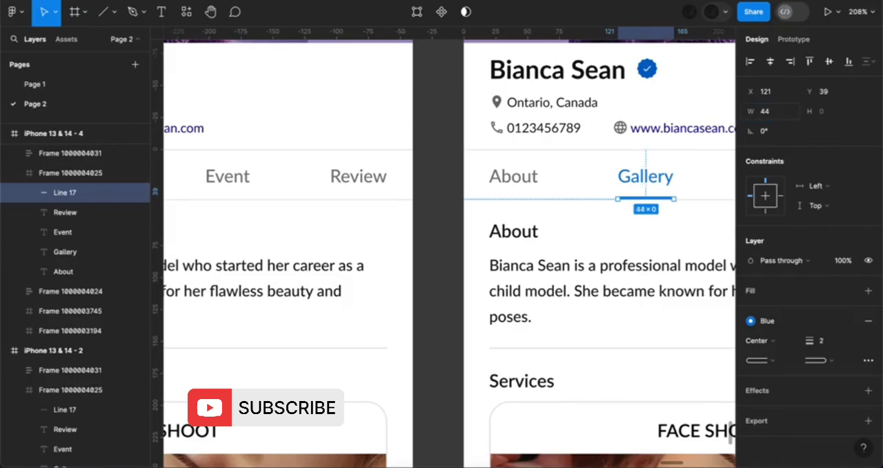
key("Right")
key("Right")
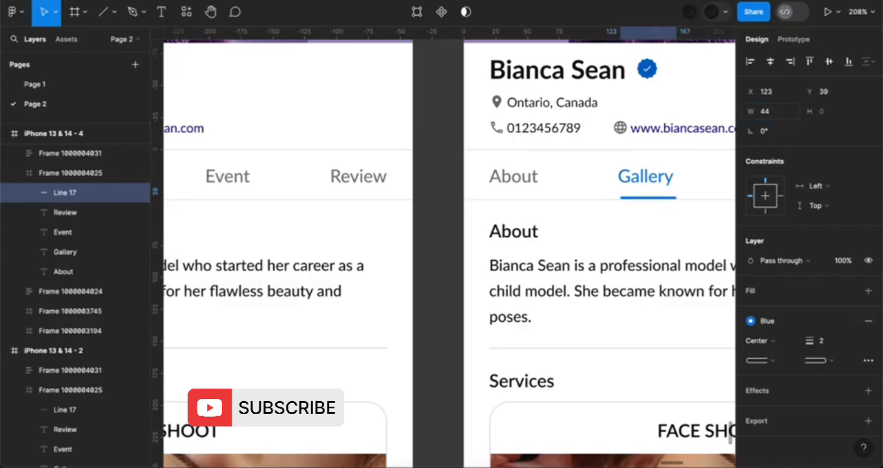
key("Left")
key("Left")
key("Right")
key("Left")
key("shift+1")
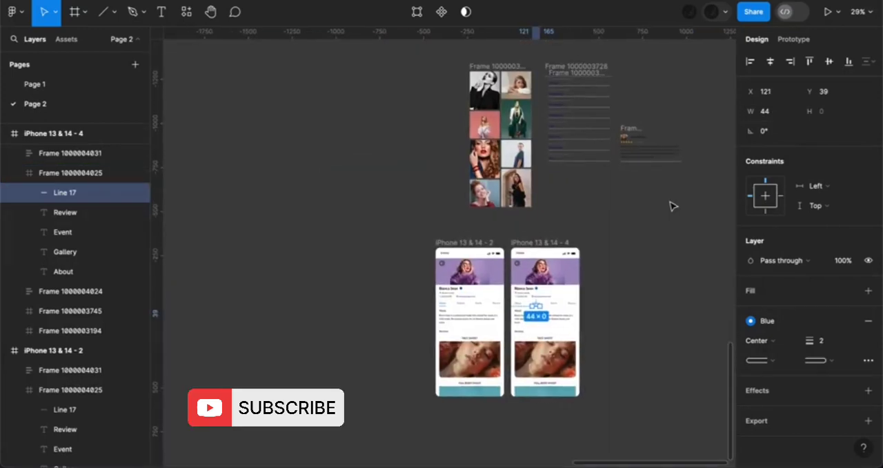
left_click(509, 74)
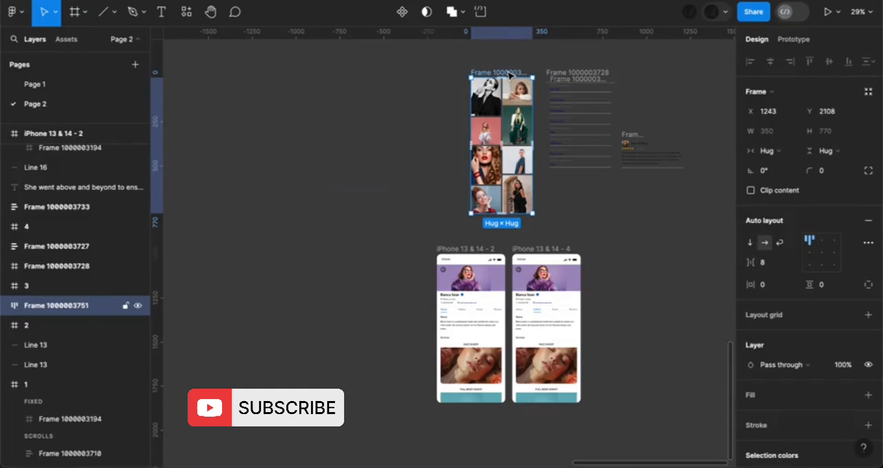
key("Delete")
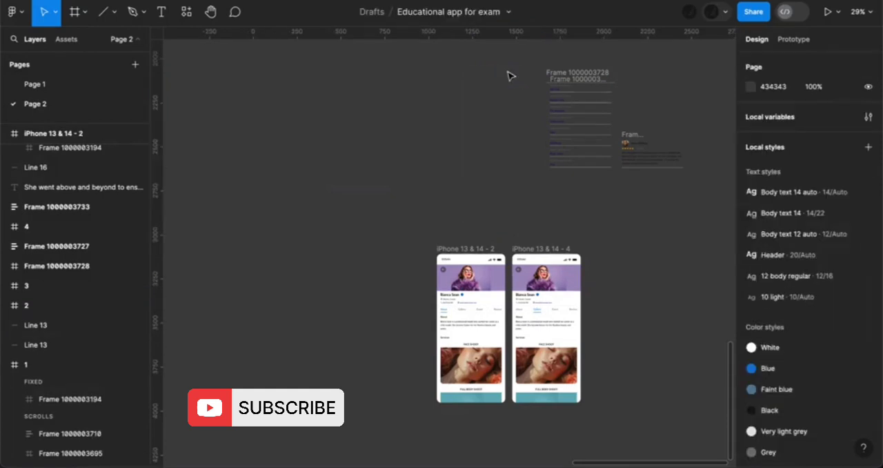
Replace the About and Services content frame in iPhone 13 & 14 - 4 with the cut photo grid
left_click(546, 364)
double_click(546, 363)
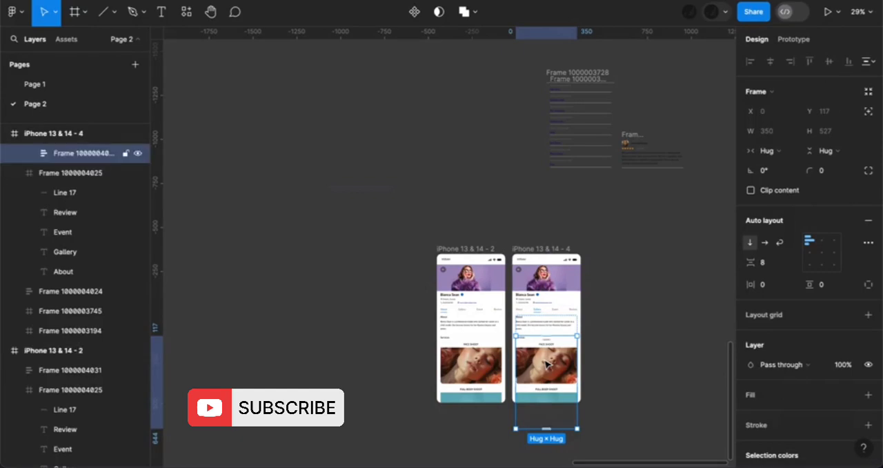
scroll(546, 363, "up", 5)
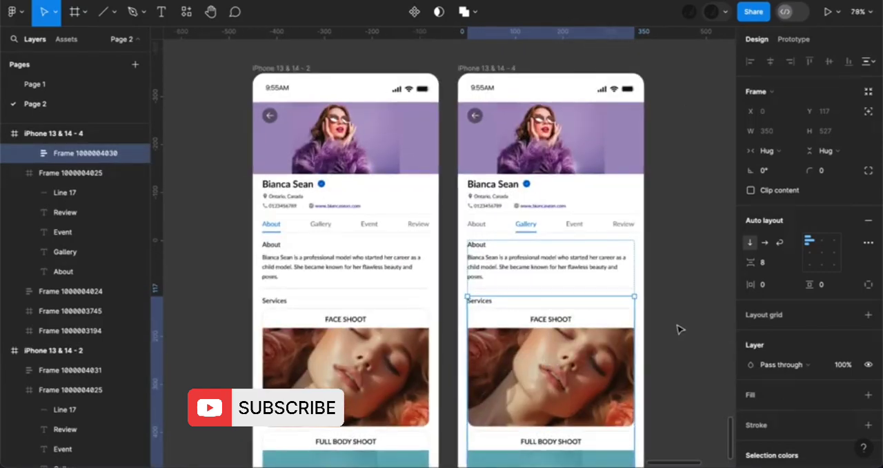
left_click(676, 329)
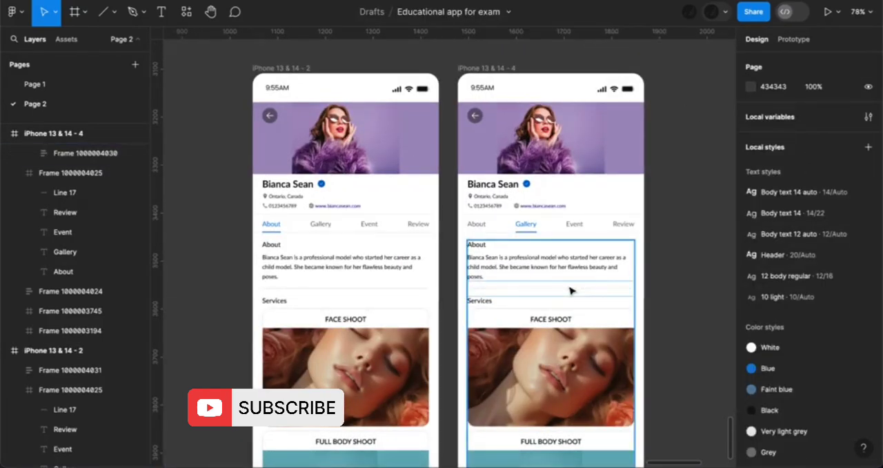
left_click(570, 291)
right_click(570, 290)
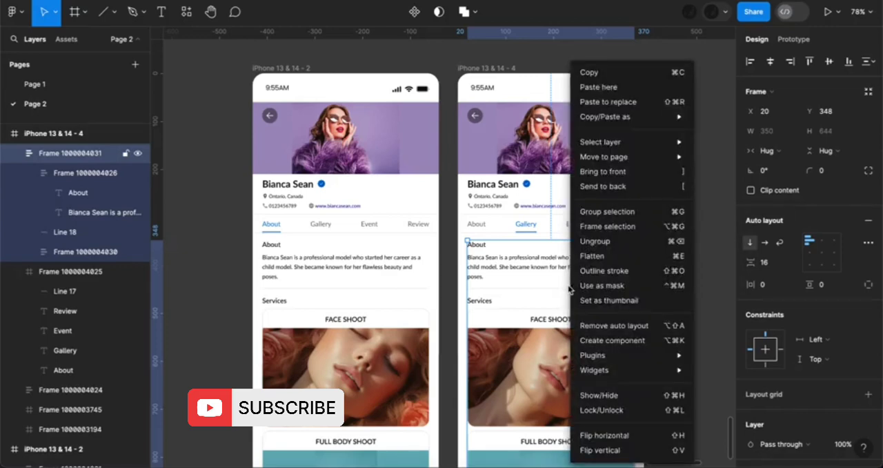
left_click(620, 102)
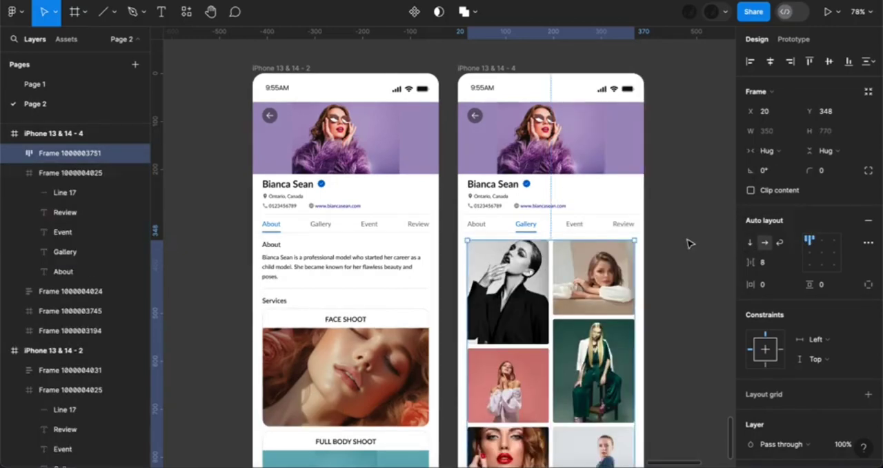
Duplicate the iPhone 13 & 14 - 4 frame beside the original and set the copy's Gallery label to the Grey color style
scroll(690, 243, "down", 3)
scroll(689, 243, "right", 2)
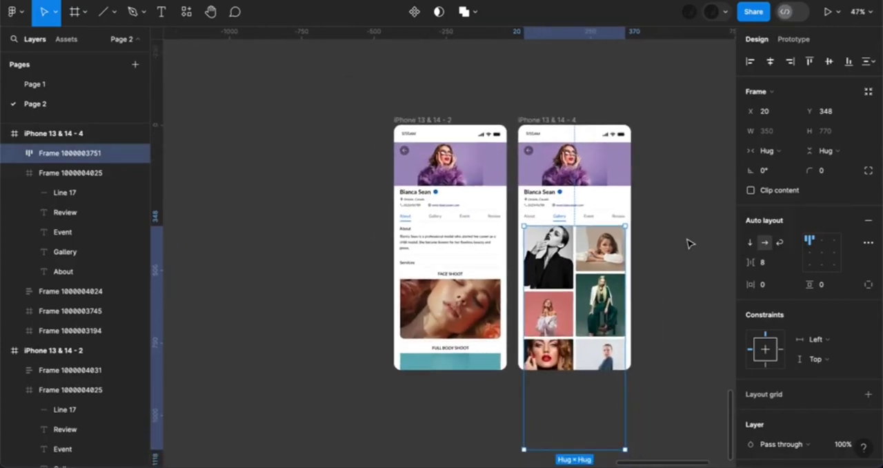
left_click(529, 103)
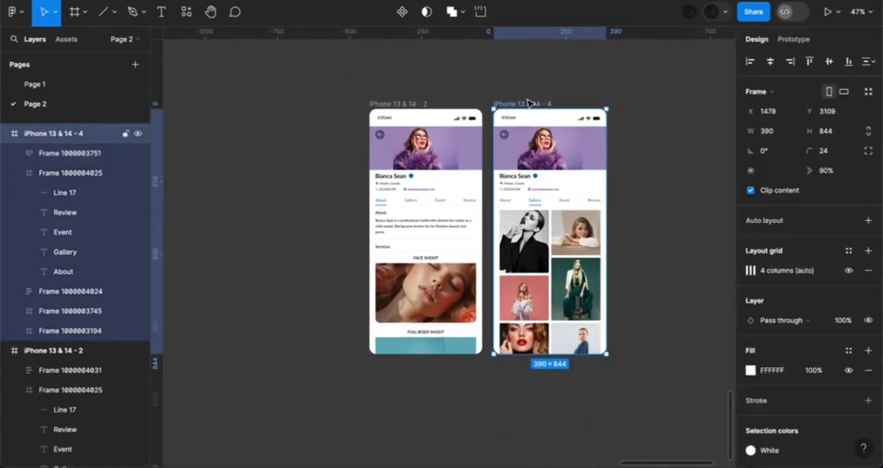
key("ctrl+d")
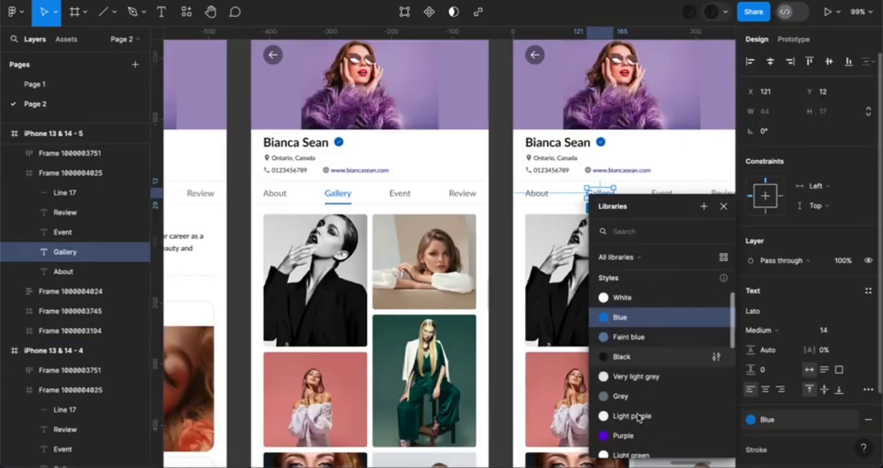
left_click(628, 400)
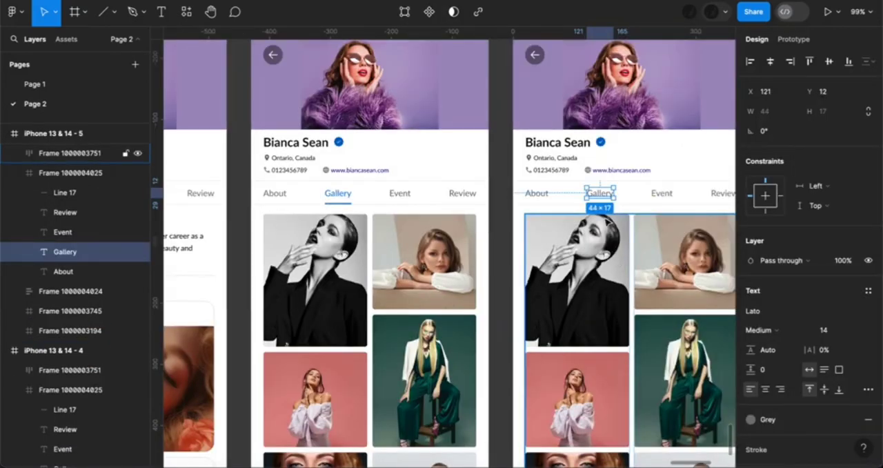
Move the tab underline in the iPhone 13 & 14 - 5 frame from Gallery to beneath the Event label at X 227
scroll(613, 216, "up", 5)
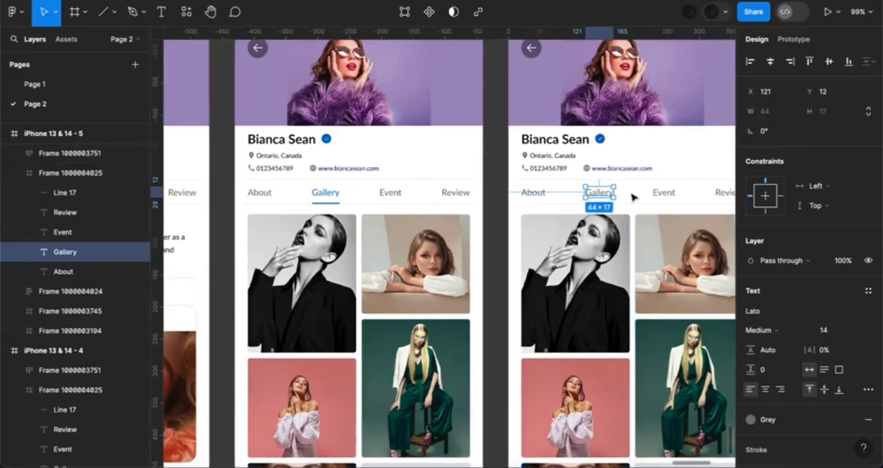
left_click(614, 200)
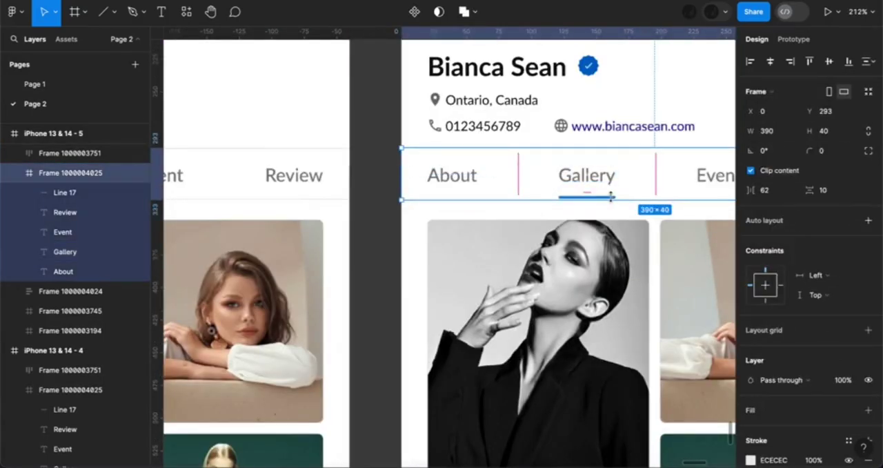
left_click(609, 197)
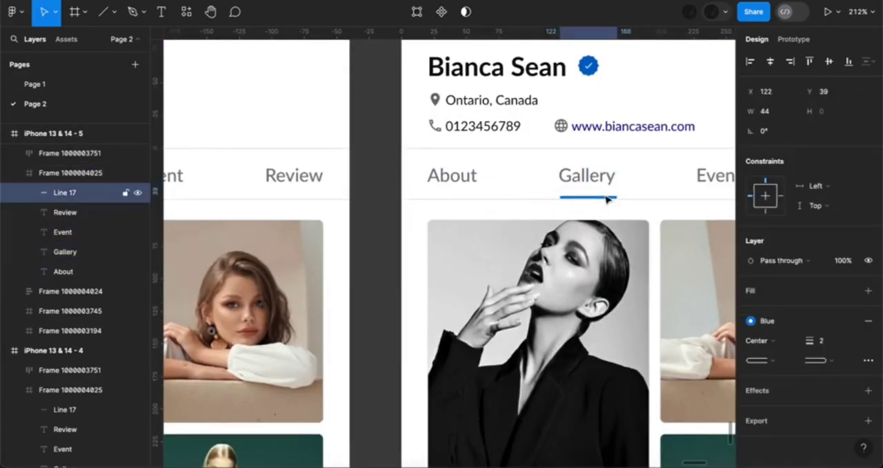
key("Right")
key("Right")
key("Right")
key("Right")
key("Right")
key("Right")
key("Right")
key("Right")
key("Right")
key("Right")
key("Right")
key("Right")
key("Right")
key("Right")
key("Right")
key("Right")
key("Right")
key("Right")
key("Right")
key("Right")
key("Right")
key("Right")
key("Right")
key("Right")
key("Right")
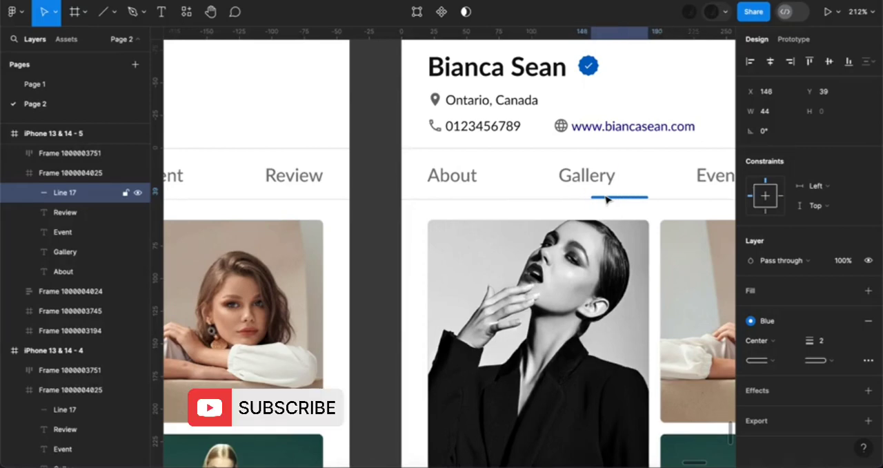
scroll(607, 200, "right", 2)
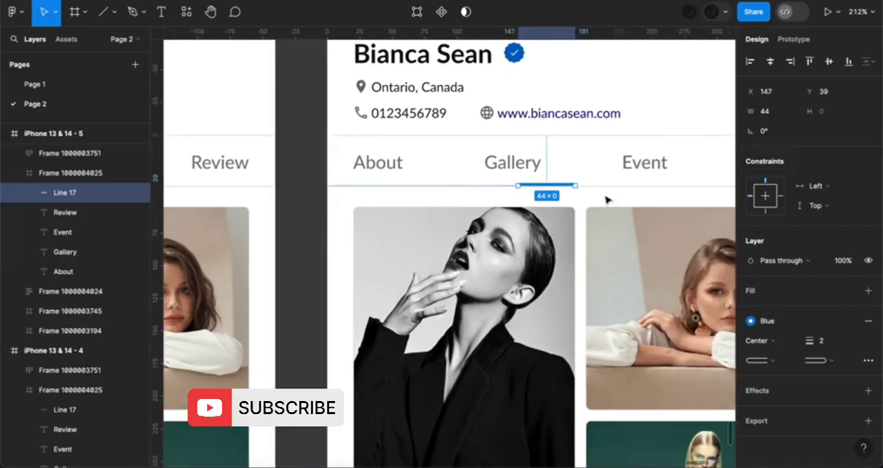
key("Right")
key("Right")
key("Right")
key("Right")
key("Right")
key("Right")
key("Right")
key("Right")
key("Right")
key("Right")
key("Right")
key("Right")
key("Right")
key("Right")
key("Right")
key("Right")
key("Right")
key("Right")
key("Right")
key("Right")
key("Right")
key("Right")
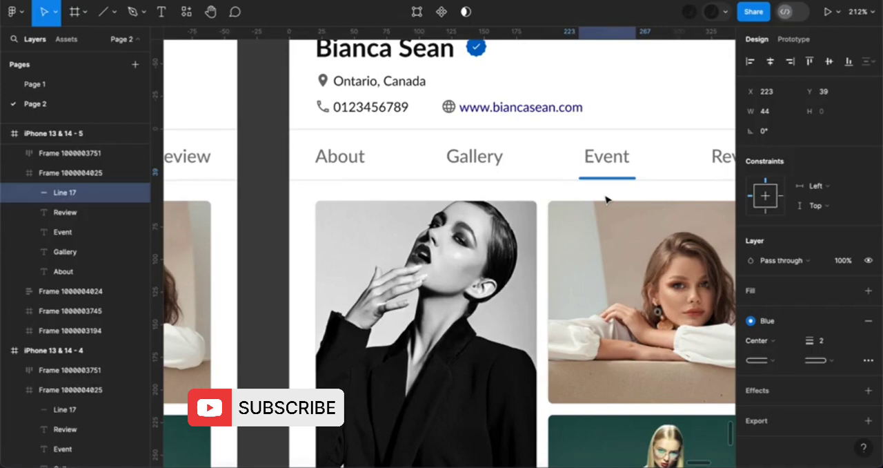
key("Right")
key("Right")
key("Right")
key("Right")
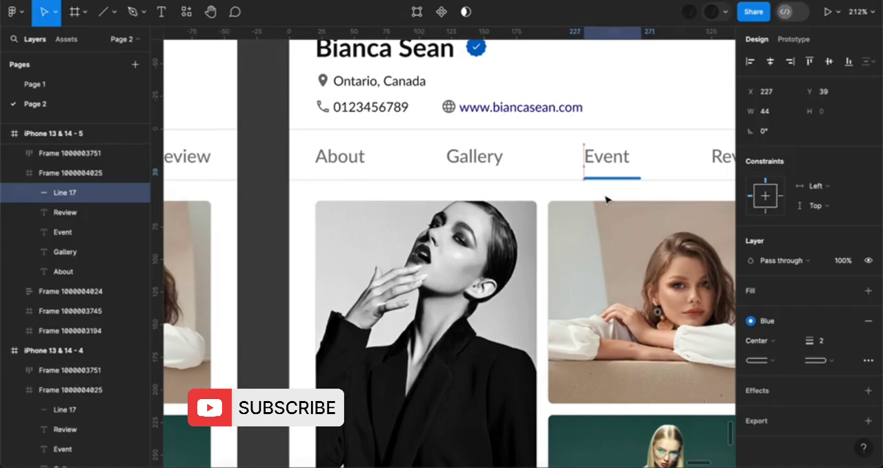
Set the Event underline's width to 36 with its start aligned at X 227, and color the Event label Blue
left_click(765, 111)
type("36")
key("Return")
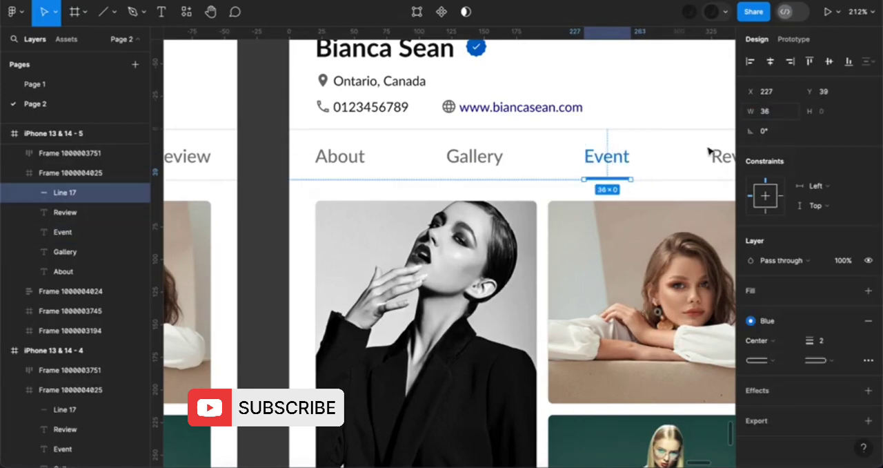
key("Right")
key("Left")
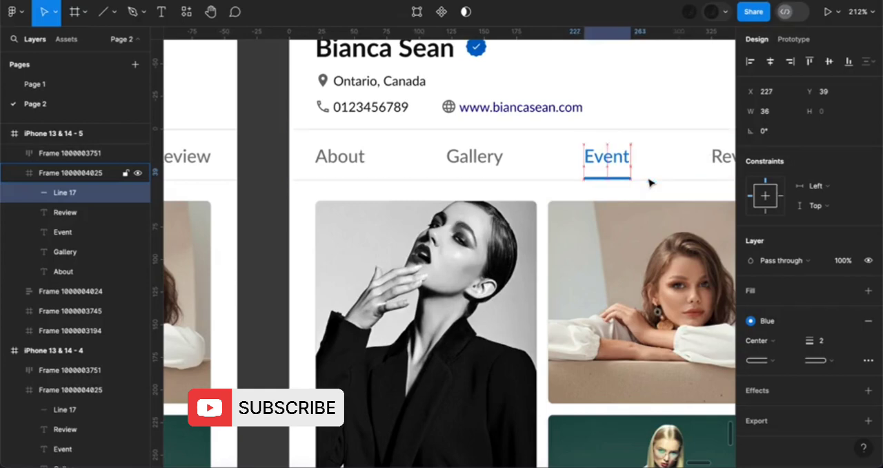
key("Right")
key("Left")
scroll(648, 183, "down", 5)
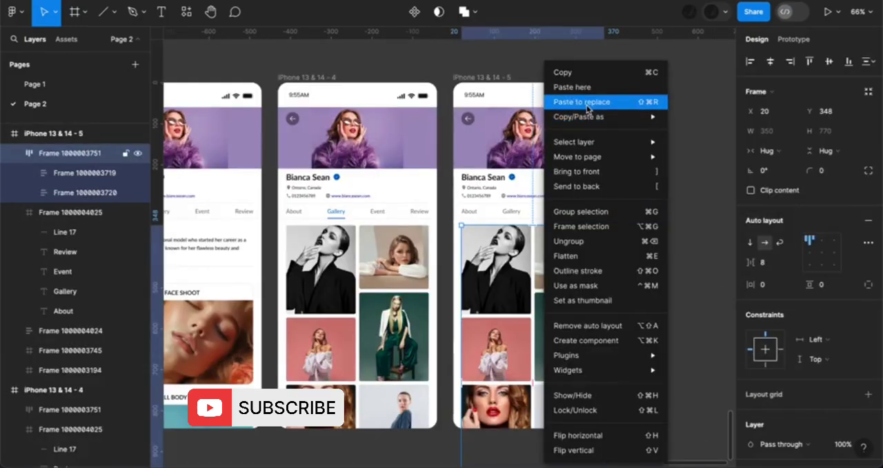
Replace the photo grid in the iPhone 13 & 14 - 5 frame with the copied Upcoming Events list and center it horizontally
left_click(587, 102)
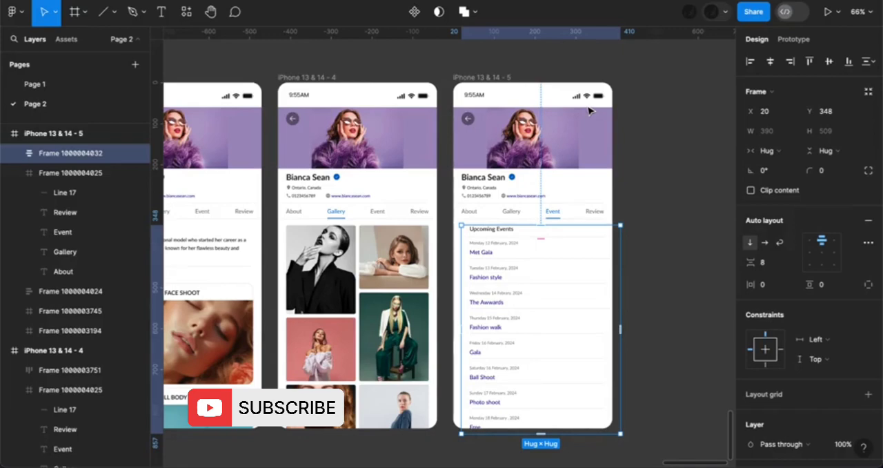
left_click(770, 63)
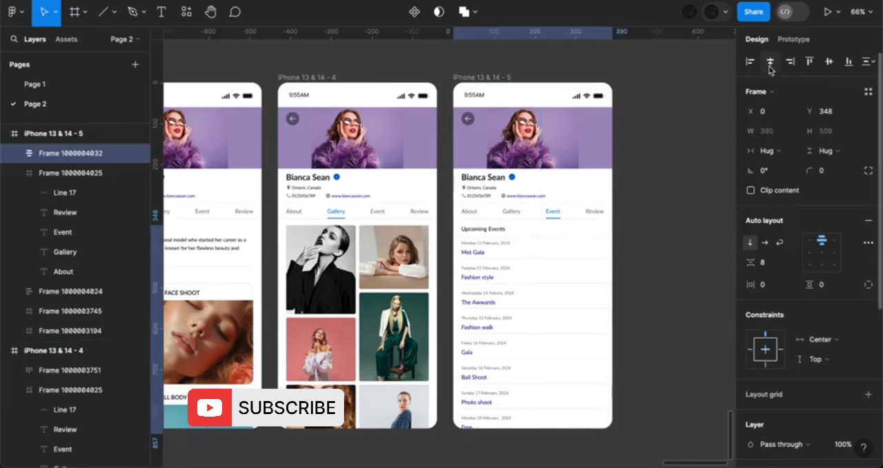
Duplicate the iPhone 13 & 14 - 5 frame beside the original and set the copy's Event label to the Grey color style
left_click(500, 82)
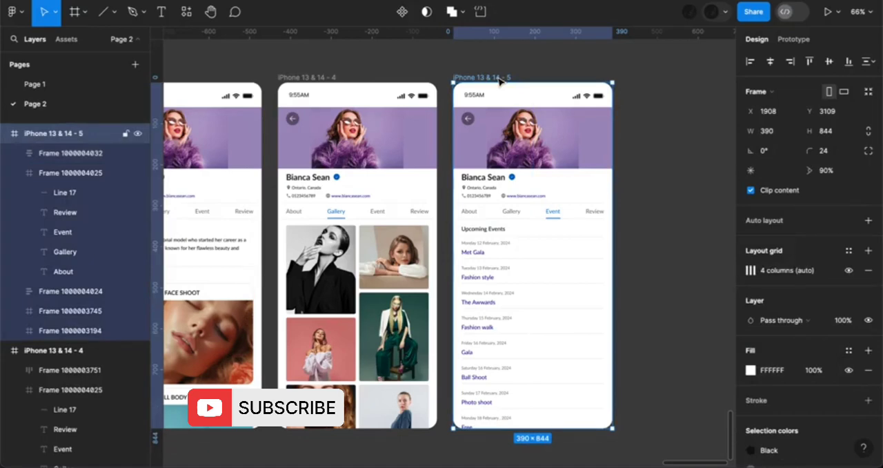
key("ctrl+d")
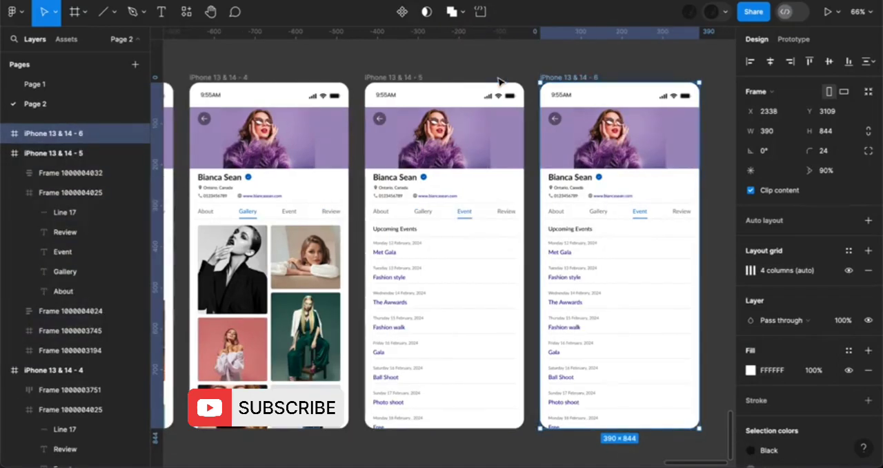
left_click(645, 219)
scroll(643, 217, "up", 3)
scroll(641, 216, "up", 5)
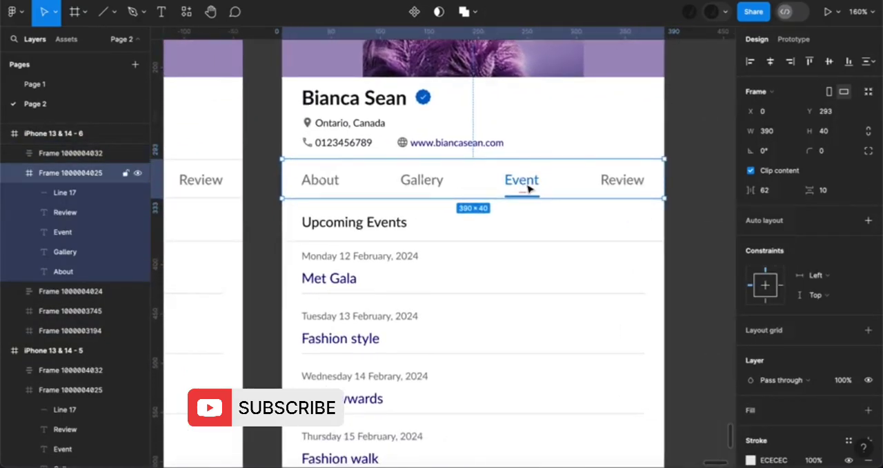
left_click(528, 187)
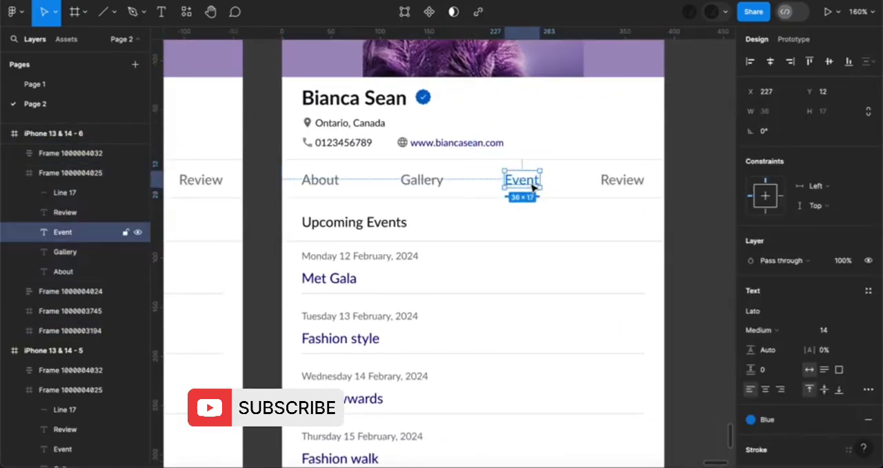
left_click(750, 419)
scroll(674, 417, "down", 2)
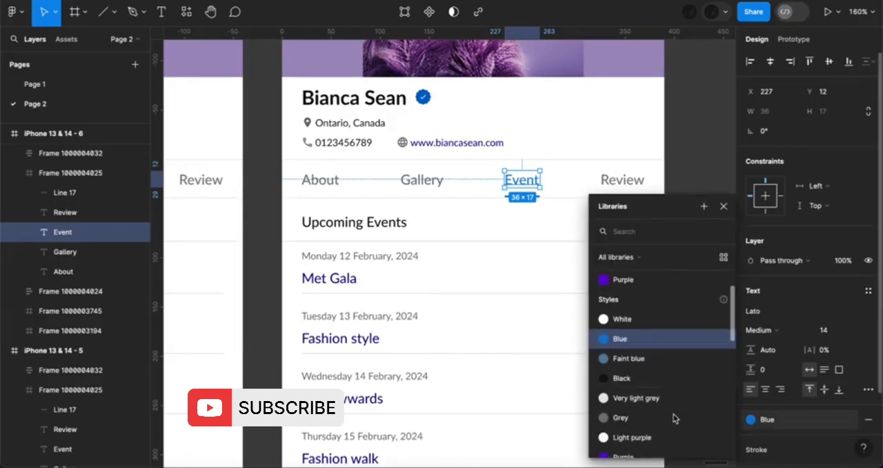
left_click(672, 416)
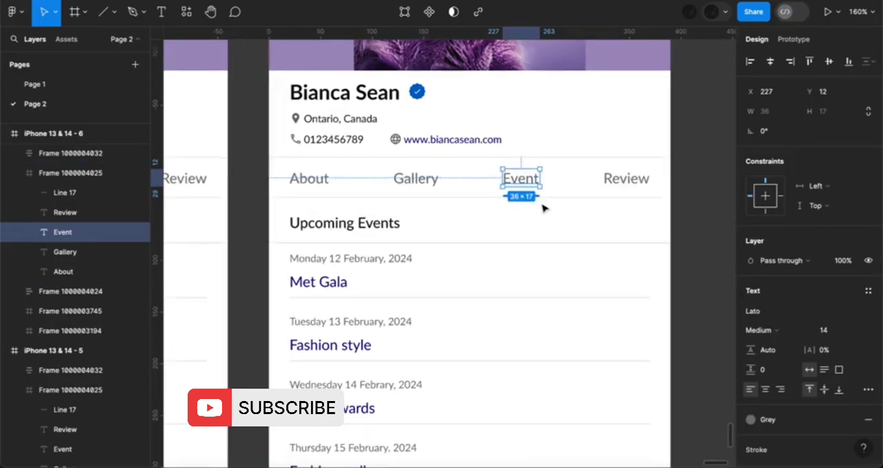
Move the tab underline in the iPhone 13 & 14 - 6 frame from Event to beneath the Review label at X 325
scroll(538, 198, "up", 5)
left_click(539, 198)
double_click(534, 189)
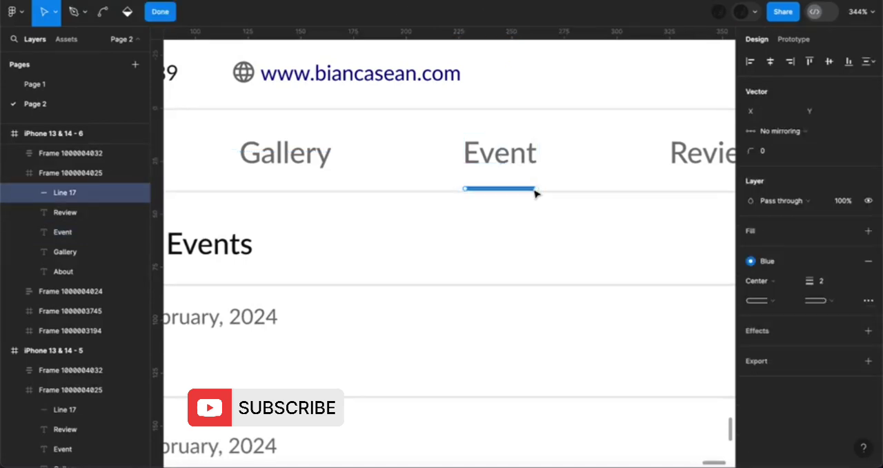
key("Escape")
key("Right")
key("Right")
key("Right")
key("Right")
key("Right")
key("Right")
key("Right")
key("Right")
key("Right")
key("Right")
key("Right")
key("Right")
key("Right")
key("Right")
key("Right")
key("Right")
key("Right")
key("Right")
key("Right")
key("Right")
scroll(534, 190, "right", 1)
key("Left")
key("Left")
Color the Review label Blue and extend its underline to a width of 45 to match the label
left_click(643, 139)
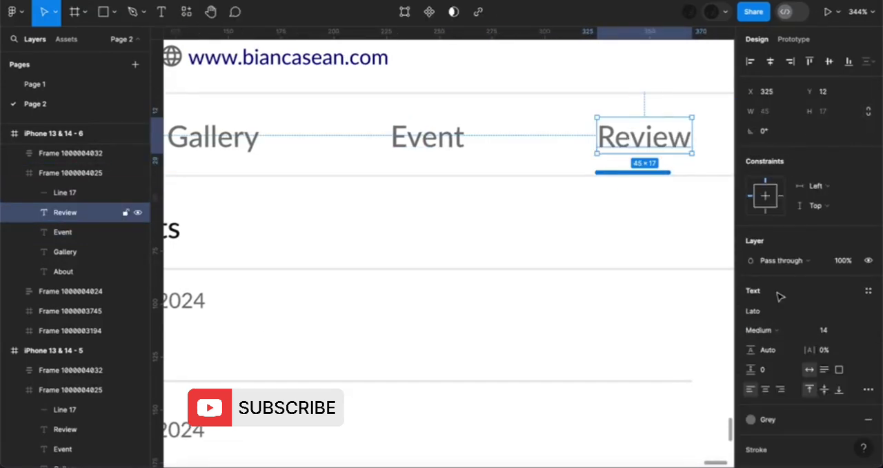
left_click(763, 417)
left_click(662, 366)
left_click(663, 173)
left_click_drag(669, 172, 692, 173)
Replace the Upcoming Events list in the iPhone 13 & 14 - 6 frame with the cut customer review card
scroll(667, 213, "down", 1)
scroll(667, 214, "down", 3)
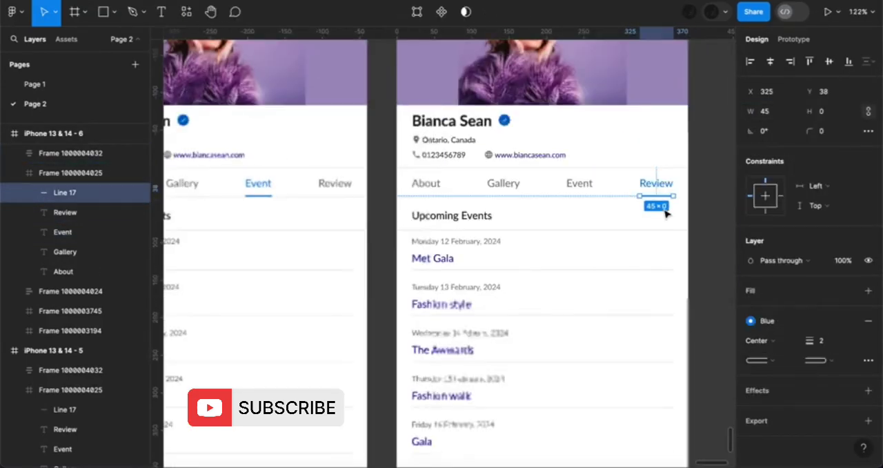
scroll(666, 213, "down", 3)
scroll(666, 213, "down", 3)
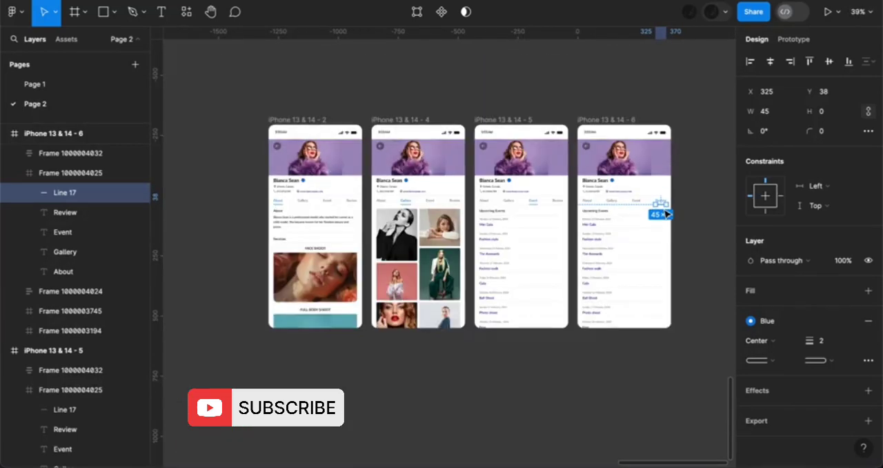
scroll(665, 214, "up", 2)
scroll(560, 87, "up", 2)
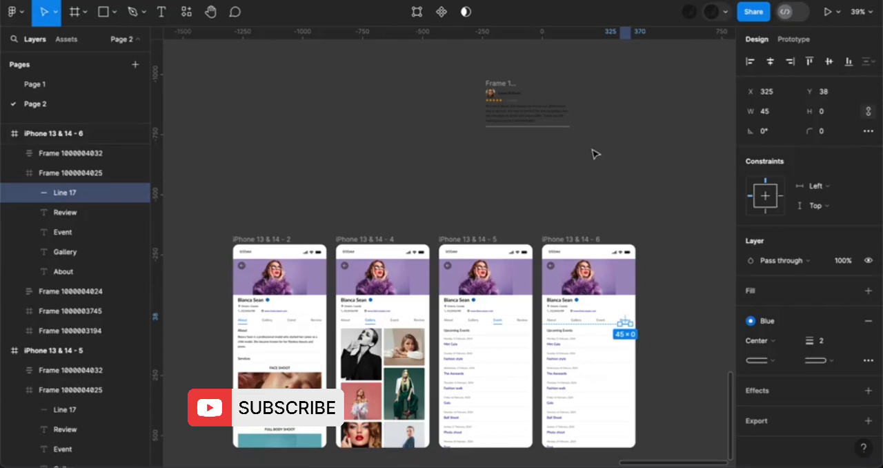
left_click_drag(479, 75, 591, 148)
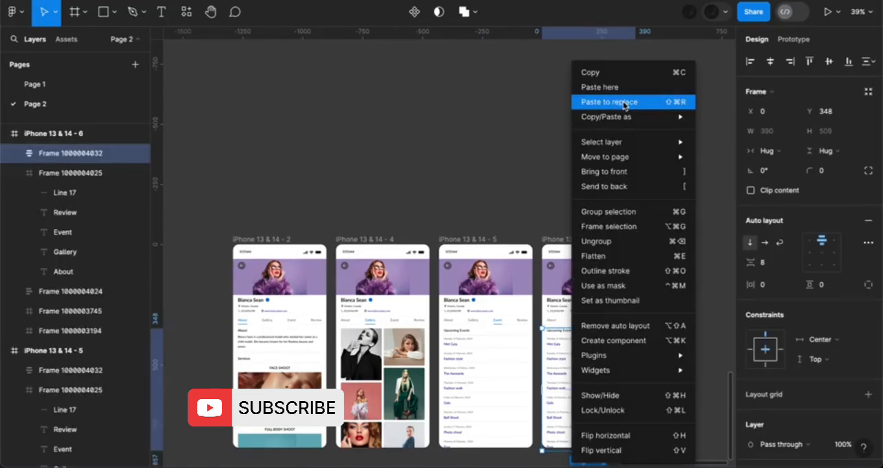
left_click(625, 103)
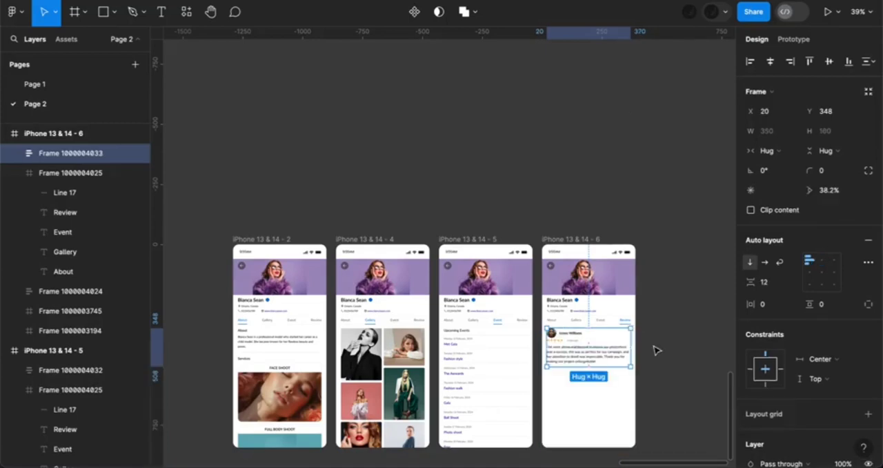
Wrap the review card in an auto layout frame and duplicate it to make a vertical stack of three cards
scroll(627, 387, "up", 5)
left_click(540, 229, "shift")
key("shift+a")
double_click(520, 288)
key("ctrl+d")
scroll(689, 305, "down", 5)
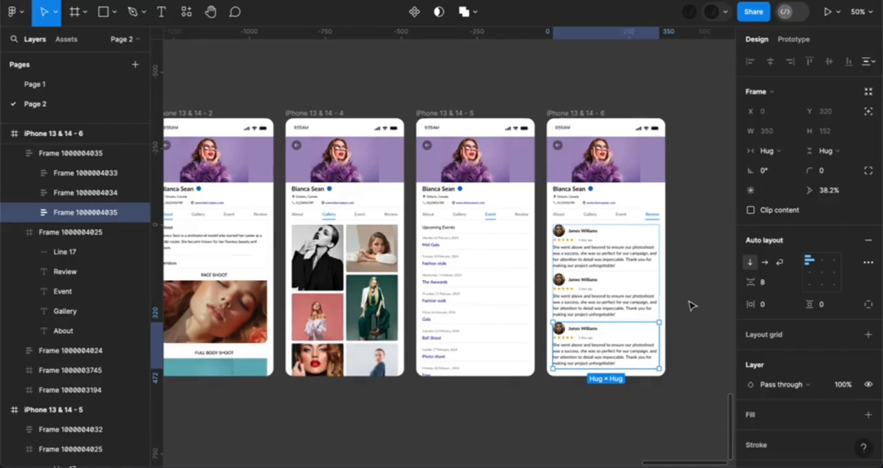
scroll(691, 306, "down", 2)
scroll(691, 305, "down", 3)
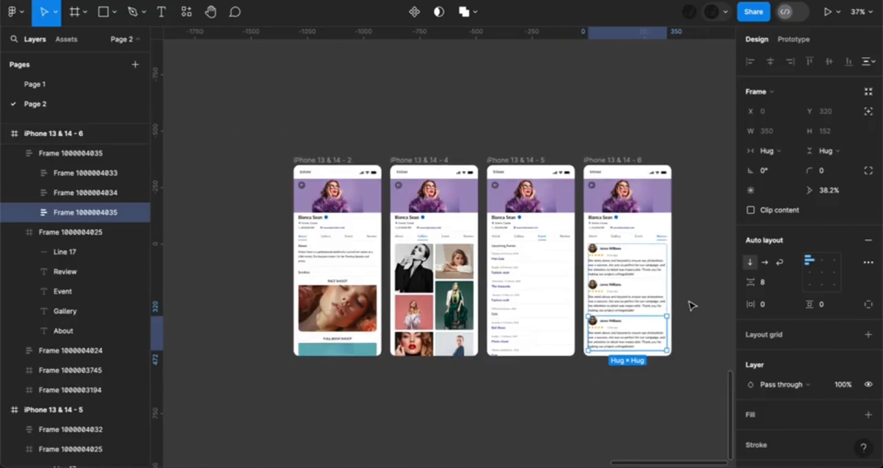
scroll(691, 306, "down", 1)
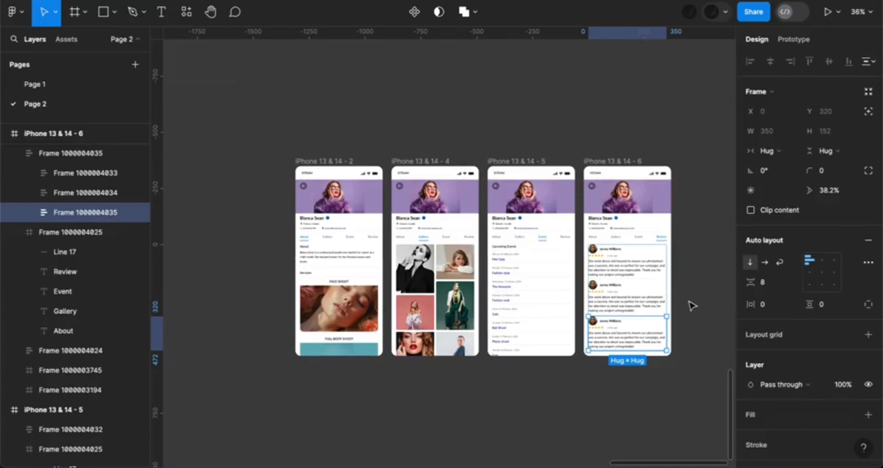
left_click(692, 305)
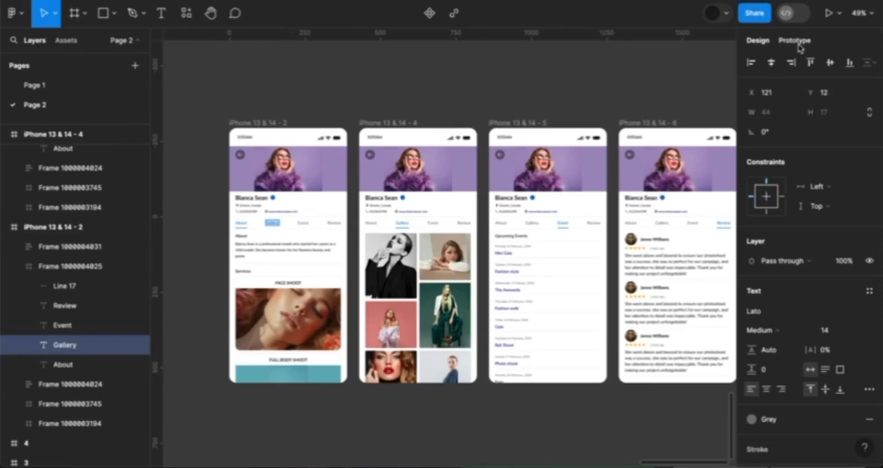
Link the Gallery label in iPhone 13 & 14 - 2 to the iPhone 13 & 14 - 4 frame, On click with Smart animate
left_click(795, 41)
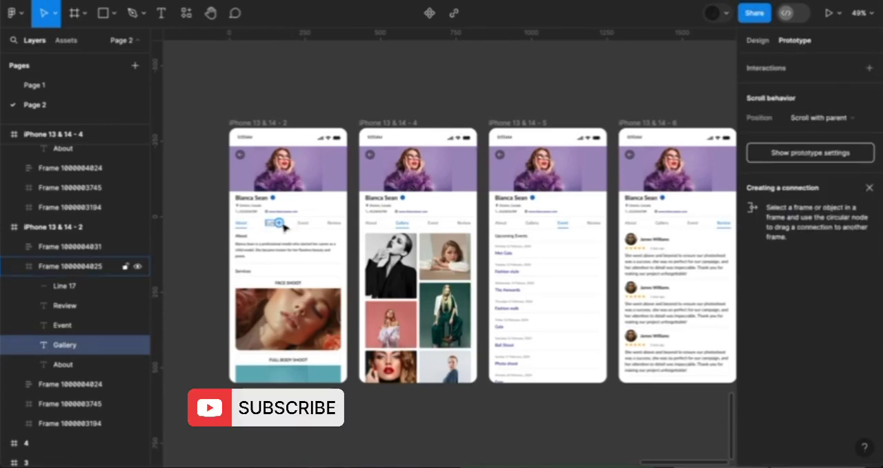
left_click_drag(279, 225, 362, 263)
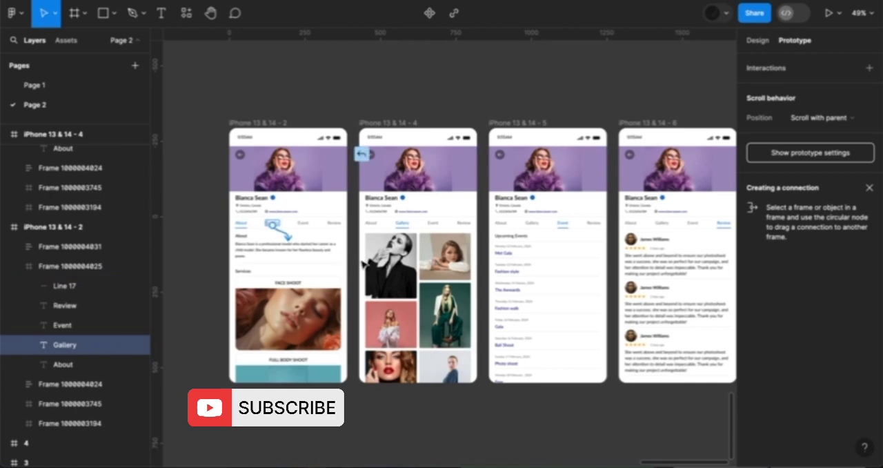
left_click_drag(288, 238, 360, 256)
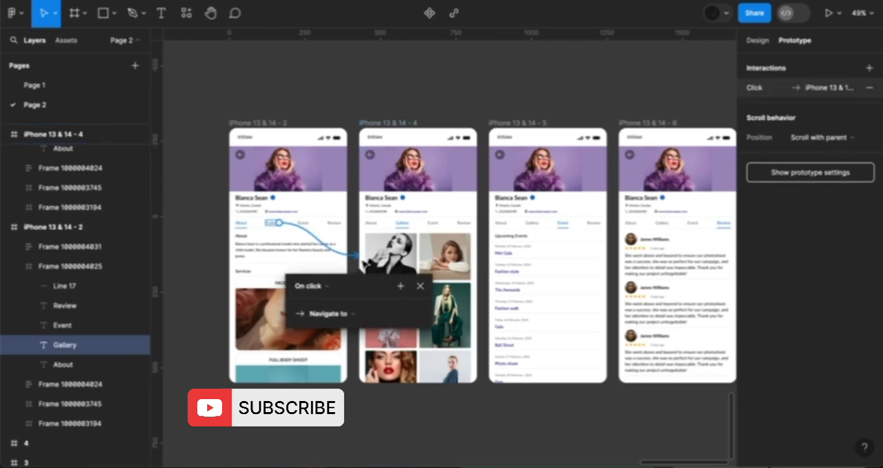
left_click(327, 288)
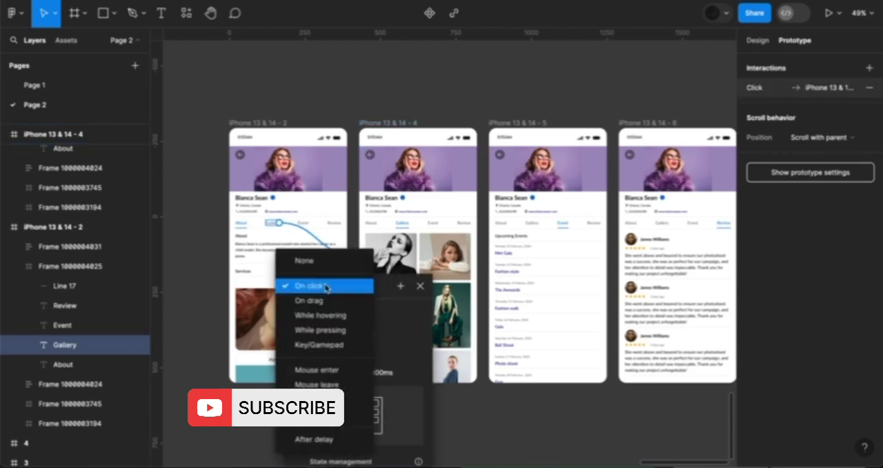
left_click(327, 286)
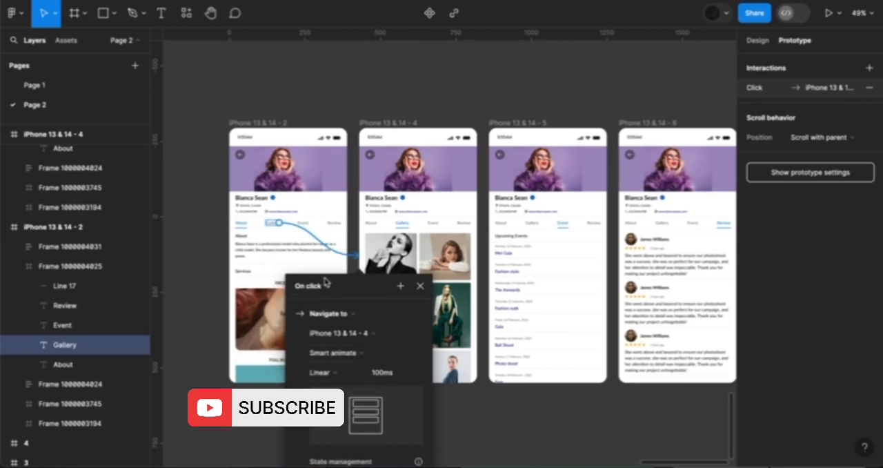
left_click(333, 354)
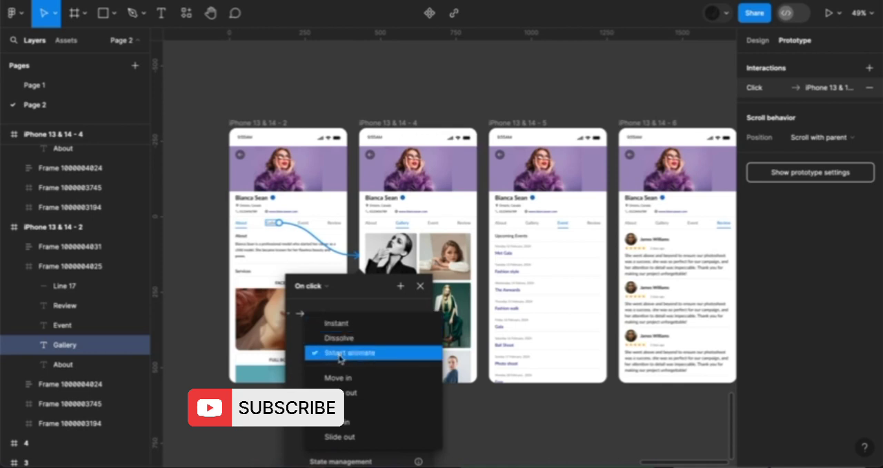
left_click(339, 356)
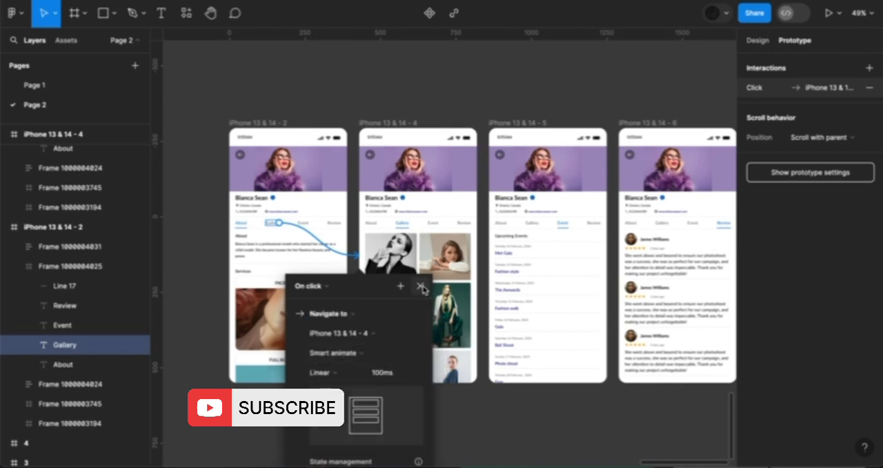
key("Escape")
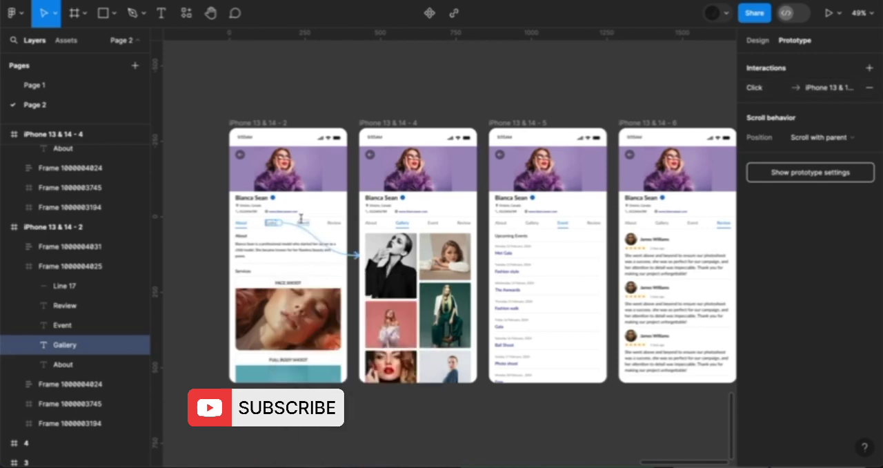
Add prototype connections from the Event and Review labels in iPhone 13 & 14 - 2 to the iPhone 13 & 14 - 4 frame
left_click(318, 226)
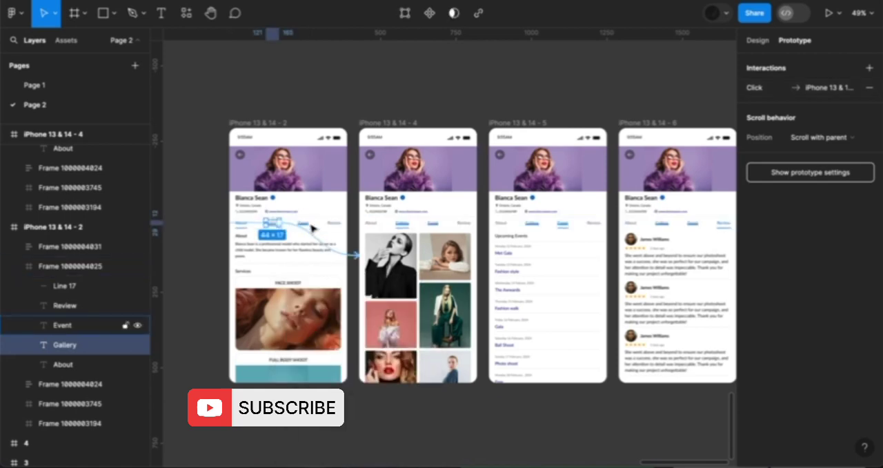
scroll(311, 228, "up", 5)
left_click(309, 226)
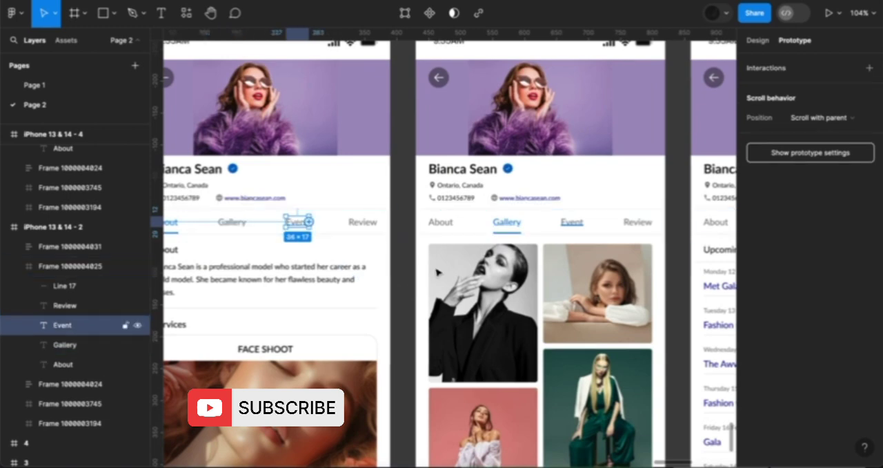
left_click_drag(309, 222, 438, 272)
left_click(477, 321)
left_click(361, 227)
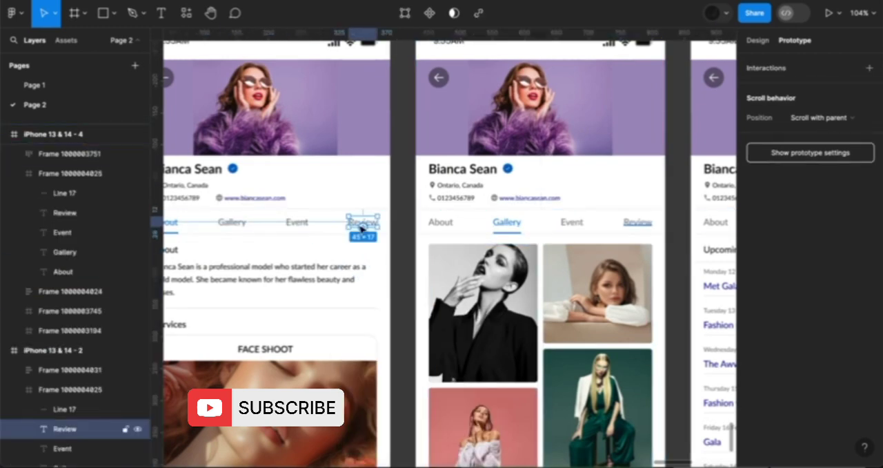
left_click_drag(362, 227, 432, 264)
left_click(477, 321)
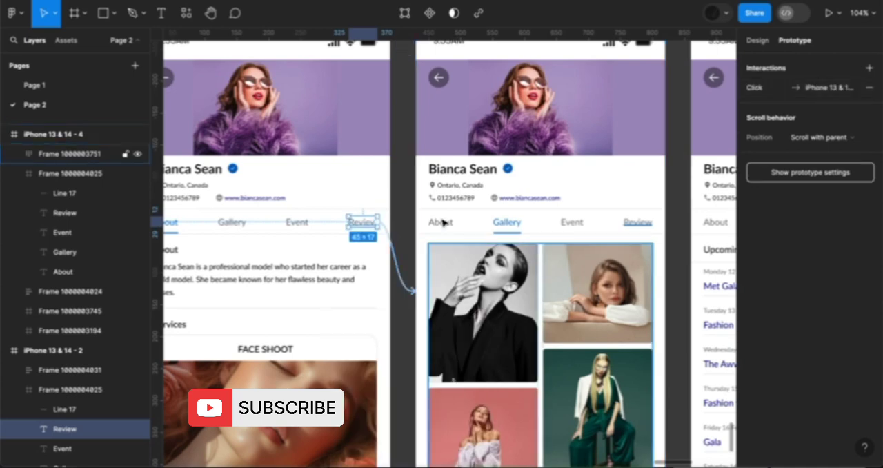
Connect the - 4 frame's About, Event and Review labels to the iPhone 13 & 14 - 2, - 5 and - 6 frames respectively
left_click(440, 223)
left_click_drag(440, 227, 375, 257)
left_click(583, 224)
left_click_drag(585, 223, 736, 305)
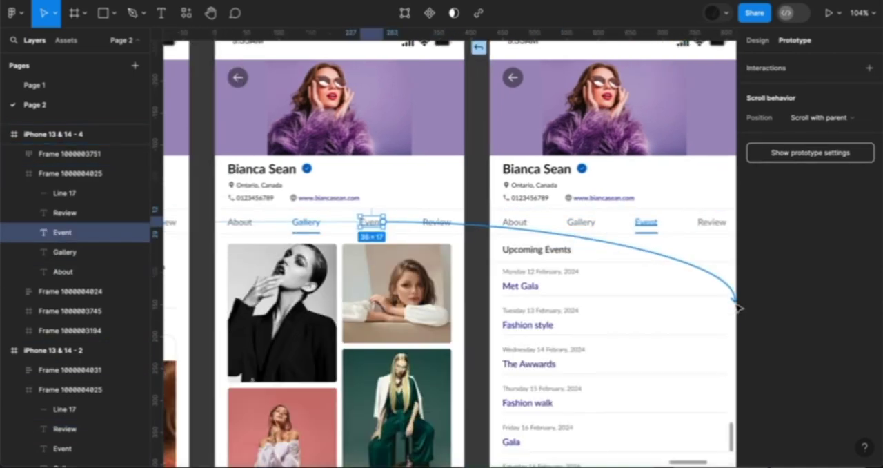
left_click_drag(385, 224, 496, 289)
left_click(550, 321)
scroll(555, 329, "right", 3)
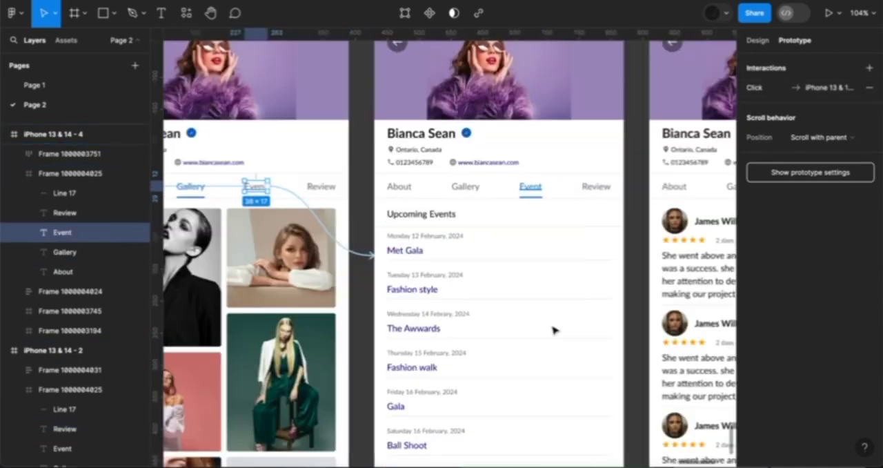
left_click(268, 207)
left_click_drag(271, 204, 594, 255)
Add prototype connections from the About and Gallery labels in the iPhone 13 & 14 - 5 frame back to the earlier tab frames
left_click(341, 203)
scroll(338, 201, "down", 10)
left_click_drag(335, 201, 282, 210)
scroll(348, 205, "up", 10)
left_click(376, 171)
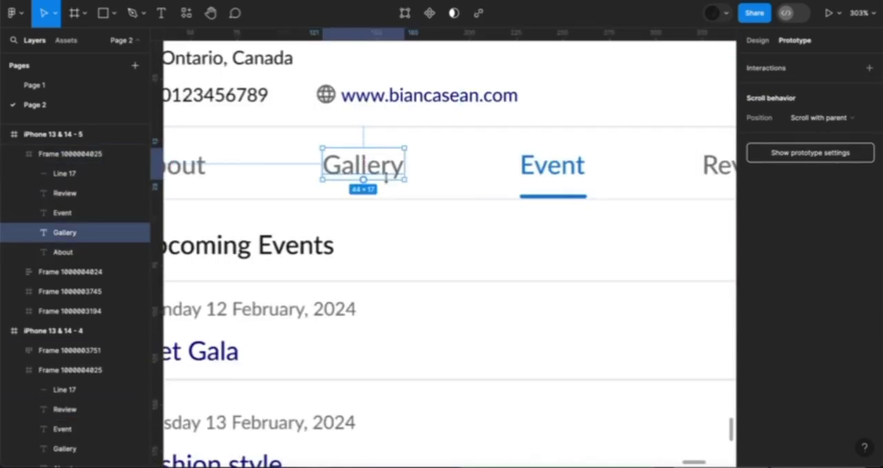
scroll(385, 176, "down", 5)
left_click_drag(378, 178, 274, 225)
Connect the About label in iPhone 13 & 14 - 6 to an earlier tab frame and its Gallery label to iPhone 13 & 14 - 4
left_click_drag(581, 173, 435, 211)
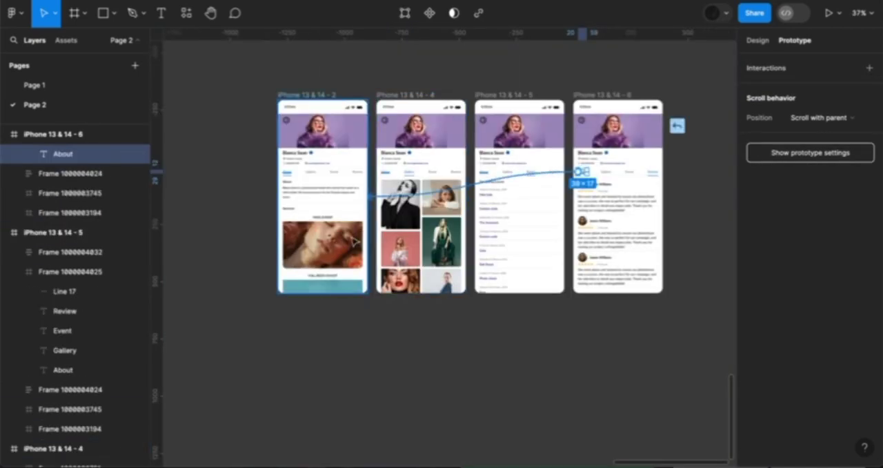
left_click(606, 172)
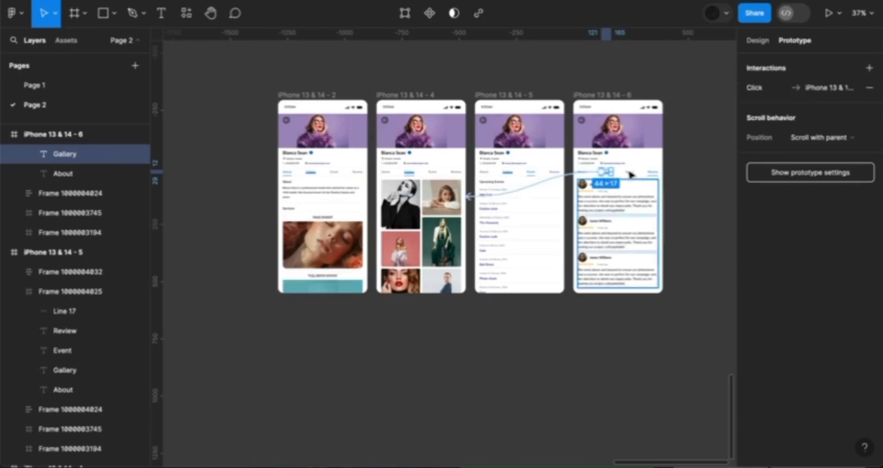
Connect the Event label in the iPhone 13 & 14 - 6 frame to the iPhone 13 & 14 - 5 frame
left_click(629, 171)
left_click_drag(629, 172, 557, 222)
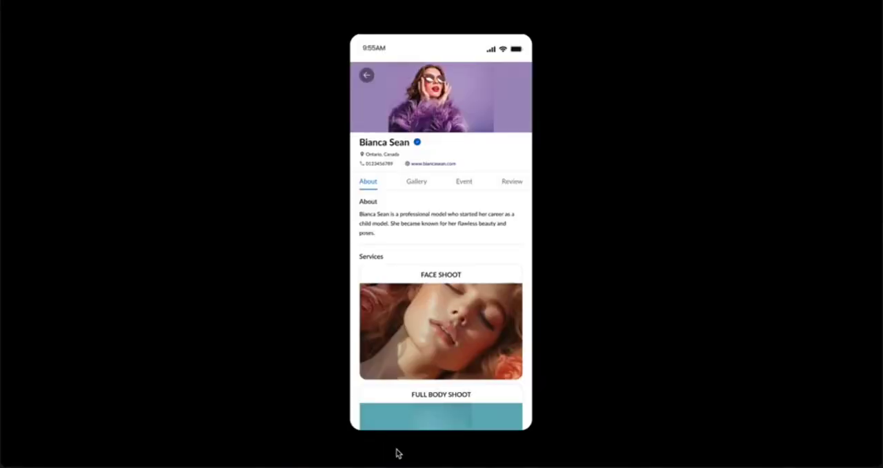
Test tab switching in the prototype preview by cycling repeatedly through the Gallery, Event, Review and About screens
left_click(417, 183)
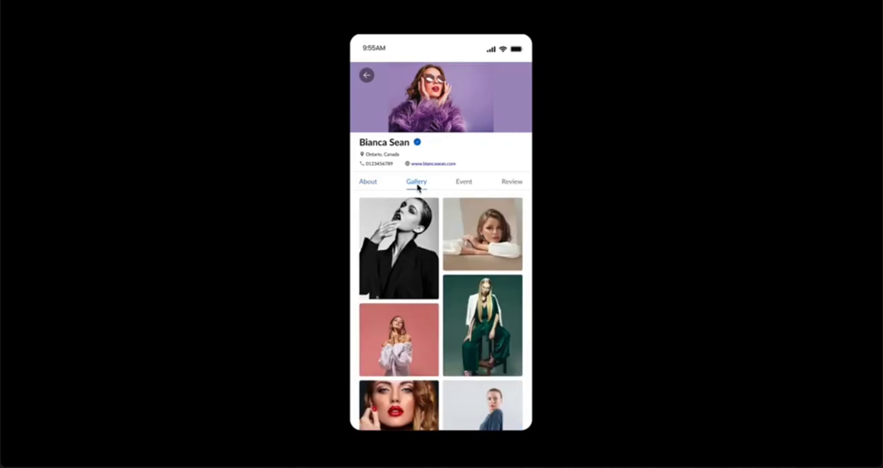
left_click(466, 184)
left_click(516, 183)
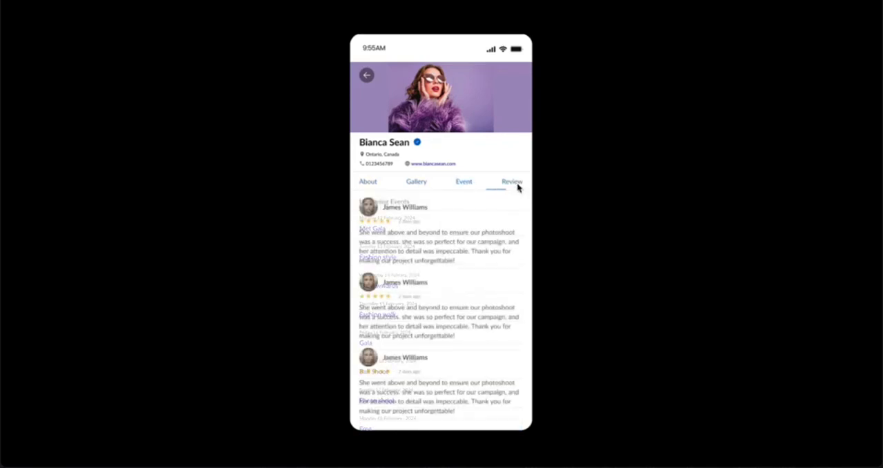
left_click(414, 184)
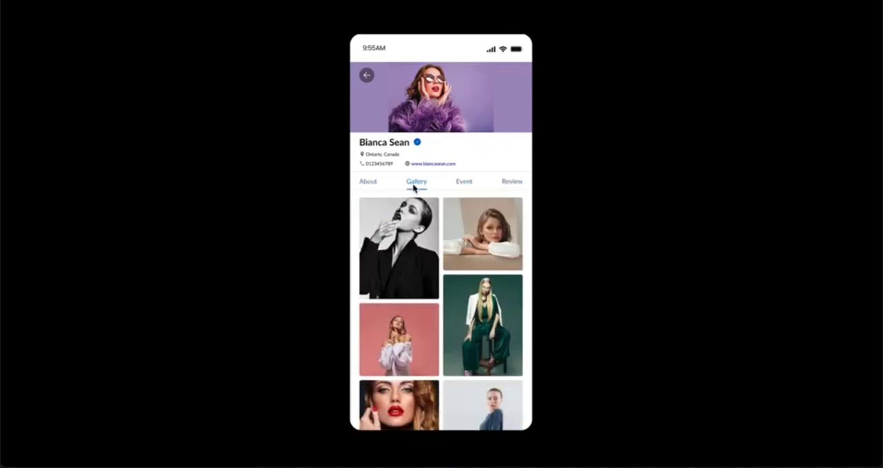
left_click(365, 185)
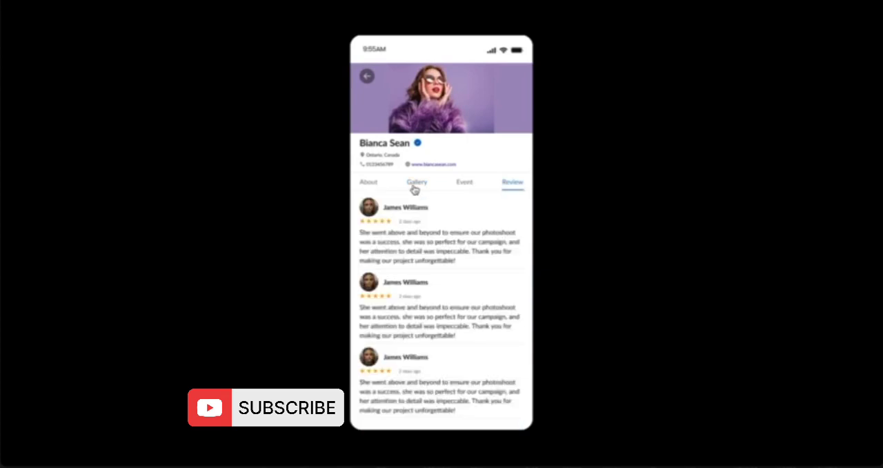
left_click(414, 185)
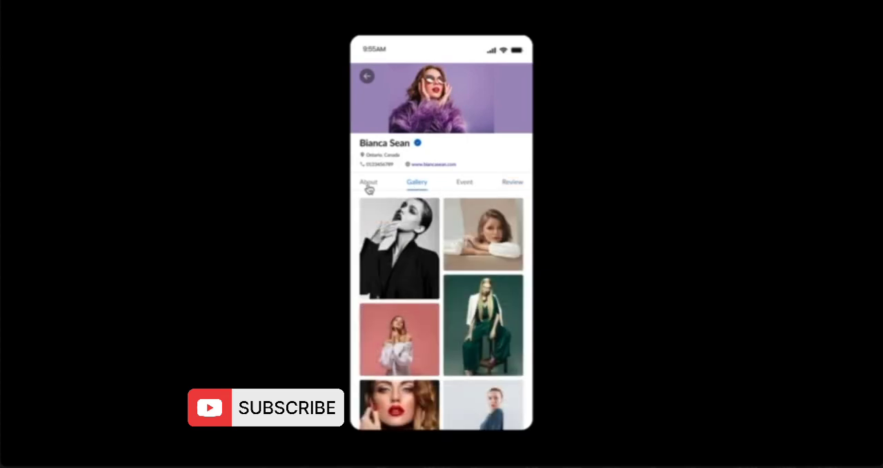
left_click(368, 186)
left_click(465, 187)
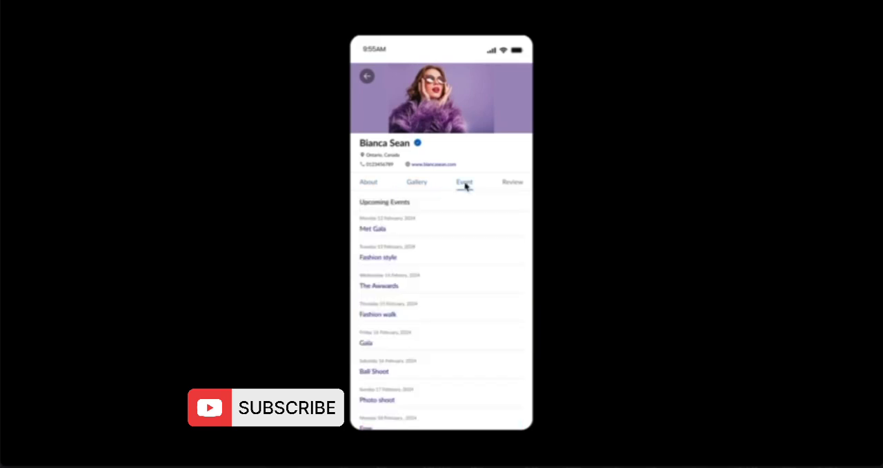
left_click(520, 186)
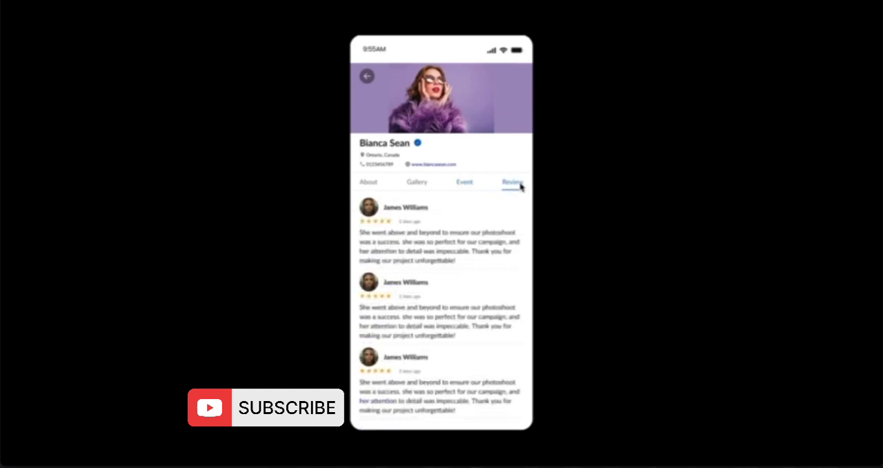
left_click(423, 187)
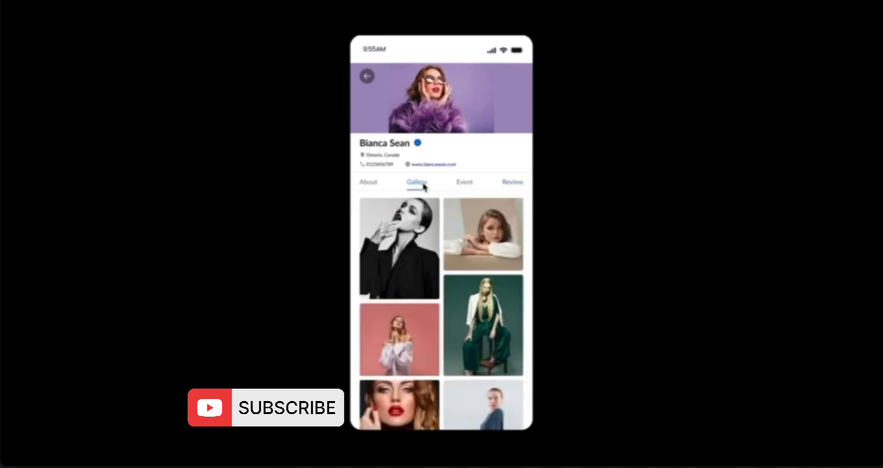
left_click(369, 187)
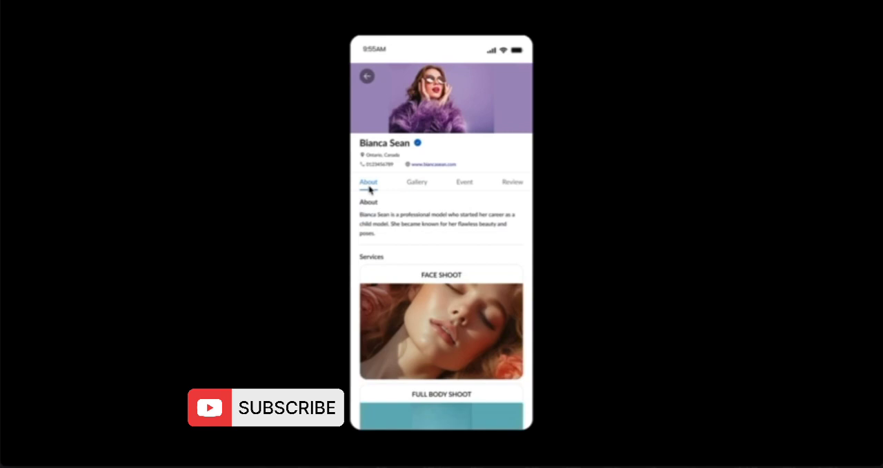
left_click(465, 186)
left_click(520, 187)
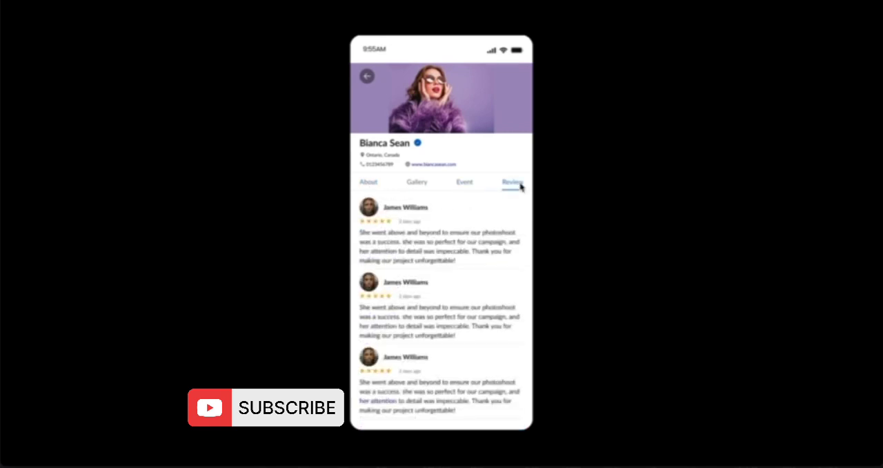
left_click(418, 184)
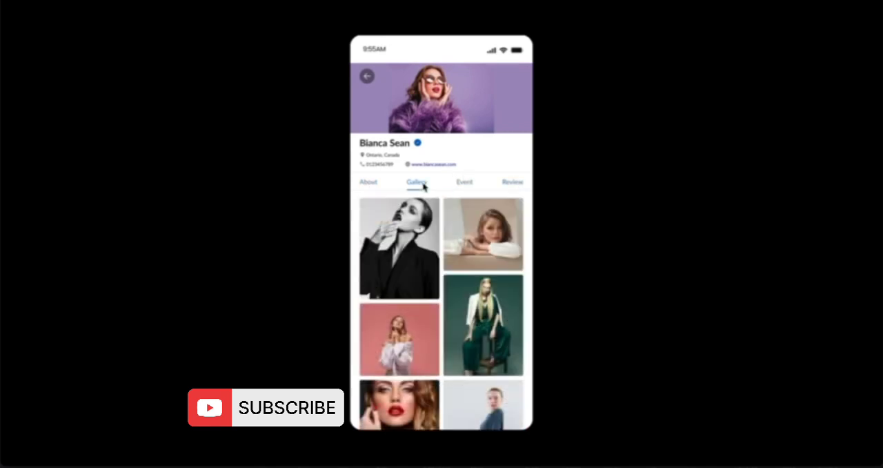
left_click(368, 188)
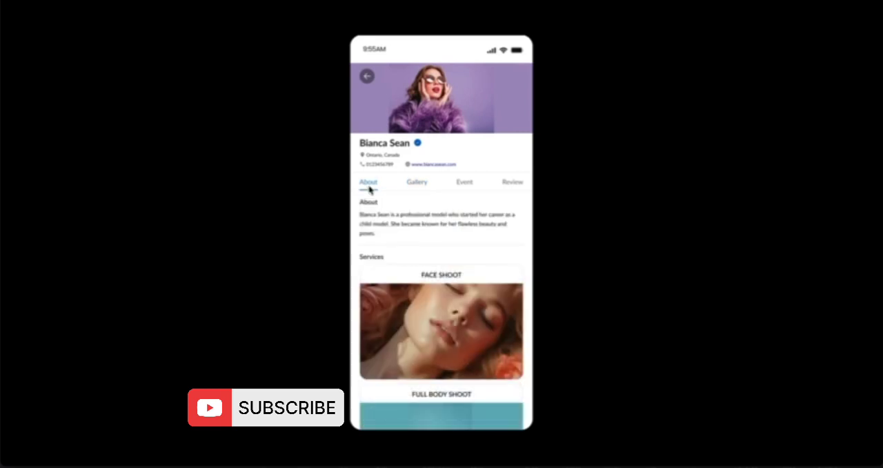
left_click(464, 183)
left_click(520, 186)
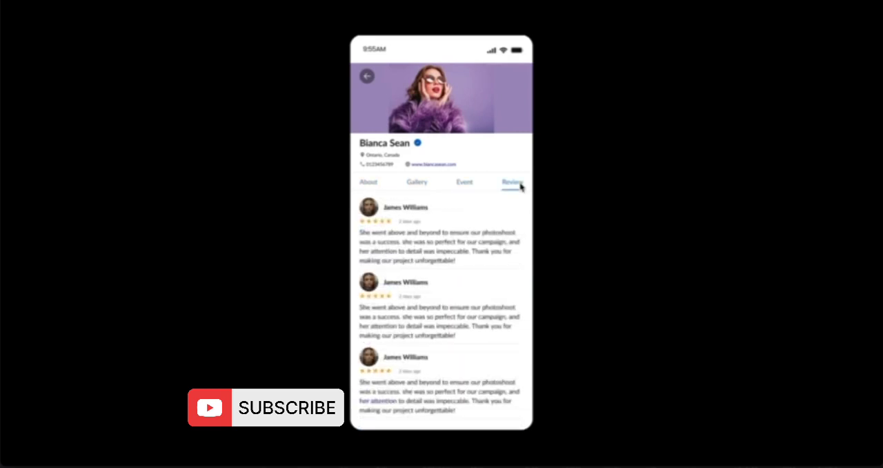
left_click(424, 187)
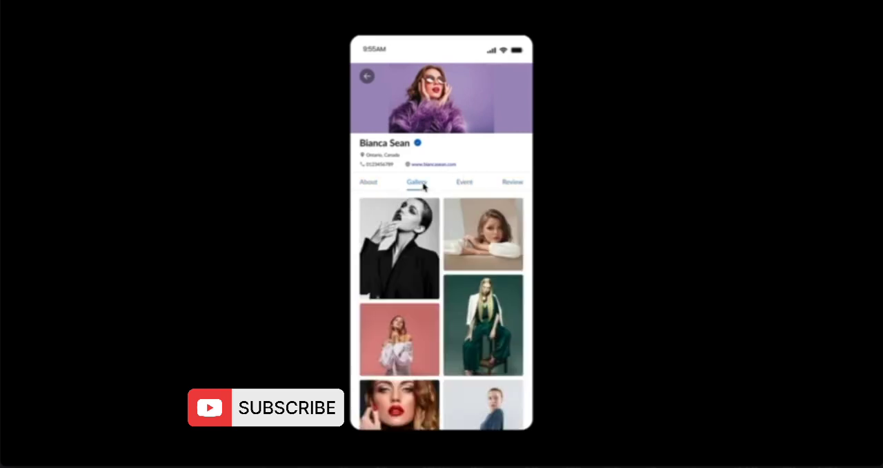
left_click(369, 188)
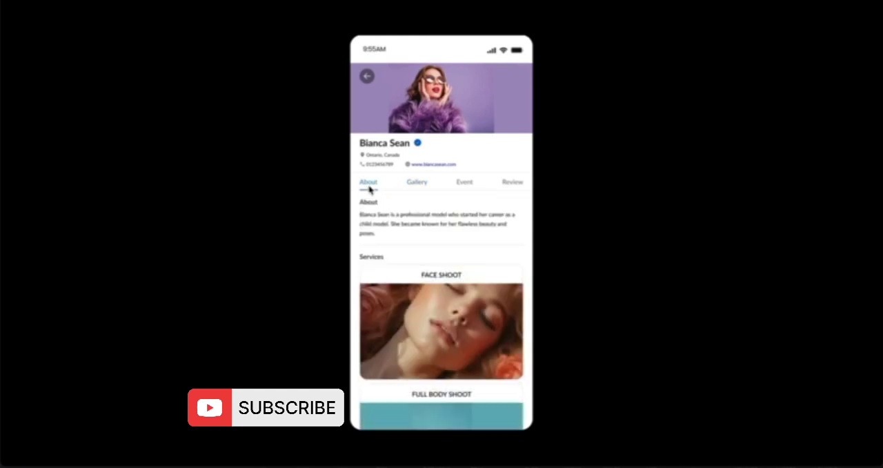
left_click(464, 183)
left_click(518, 185)
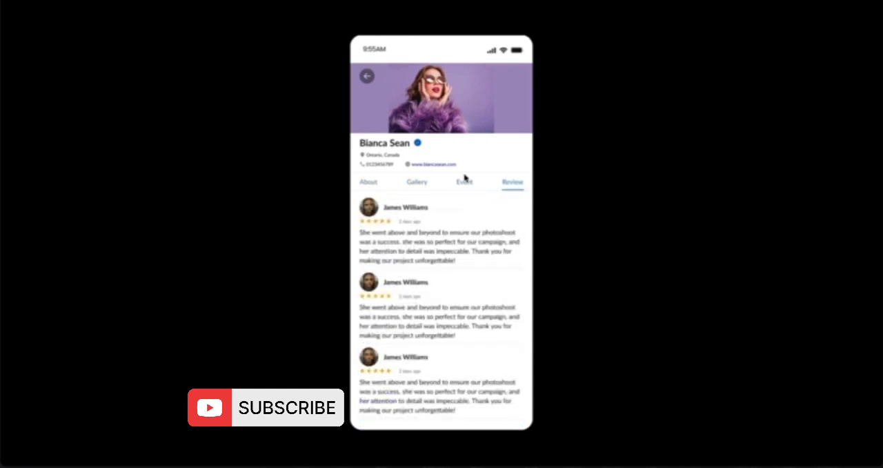
left_click(423, 187)
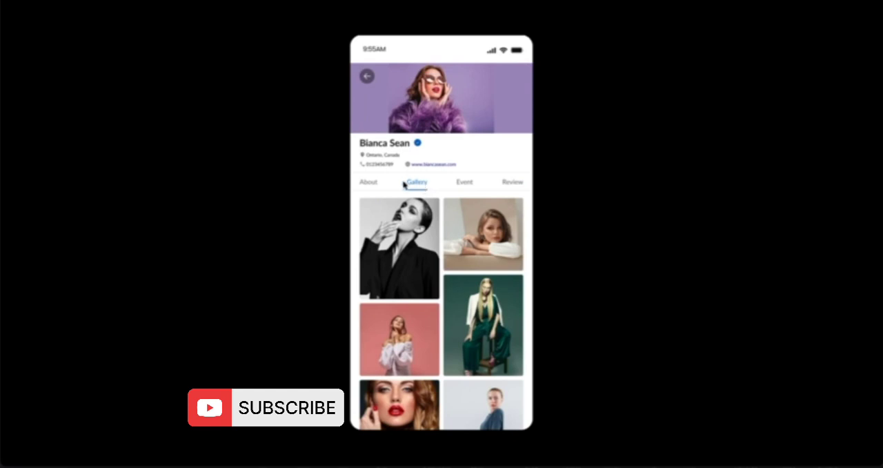
left_click(369, 189)
left_click(464, 184)
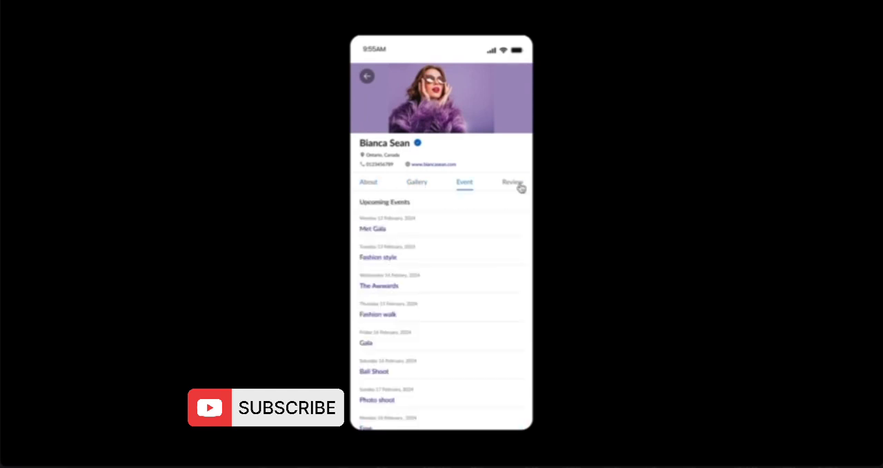
left_click(520, 188)
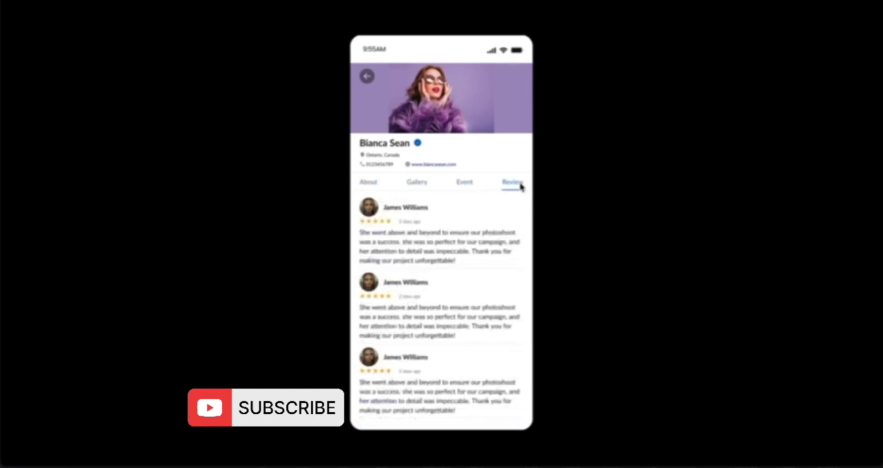
left_click(424, 187)
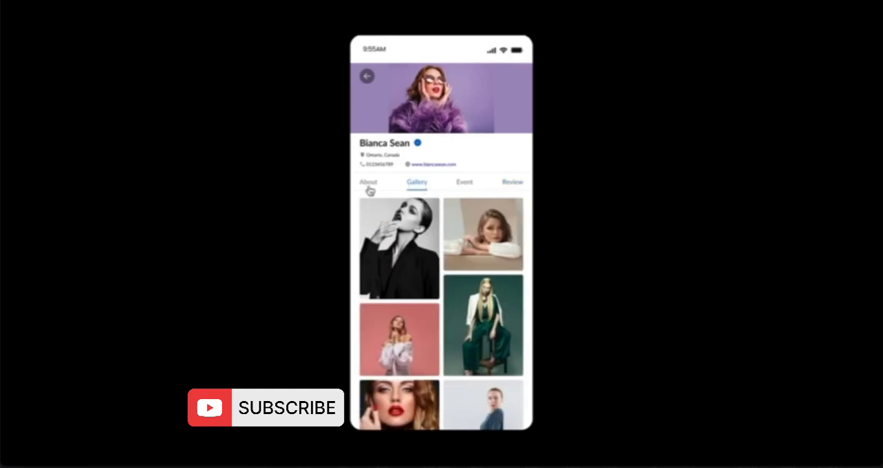